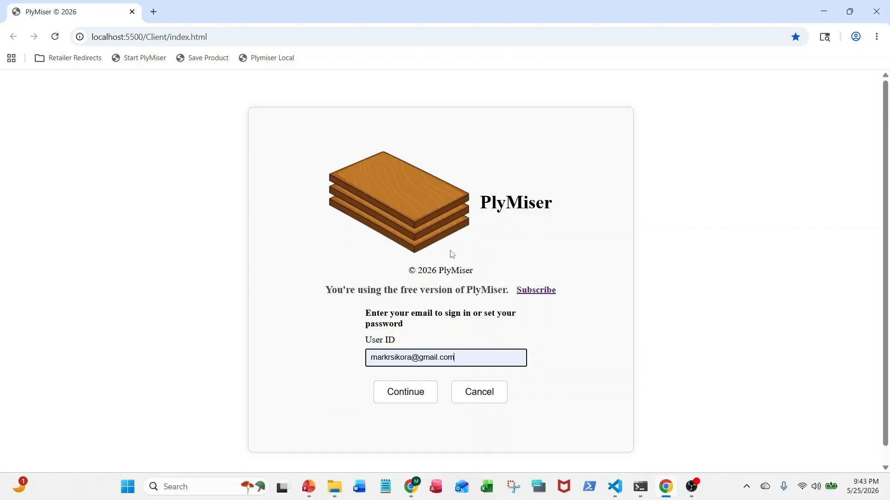
Continue with the entered user ID, fill in the account password and log in
click(408, 395)
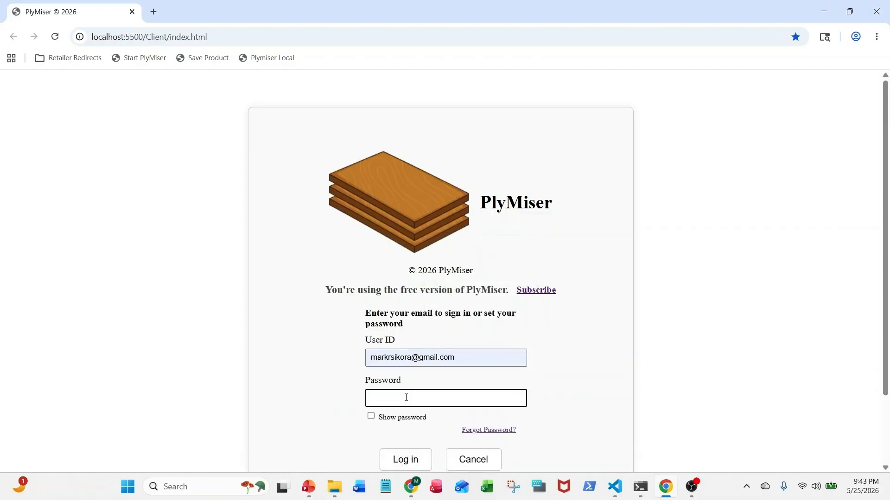
text(****)
click(405, 458)
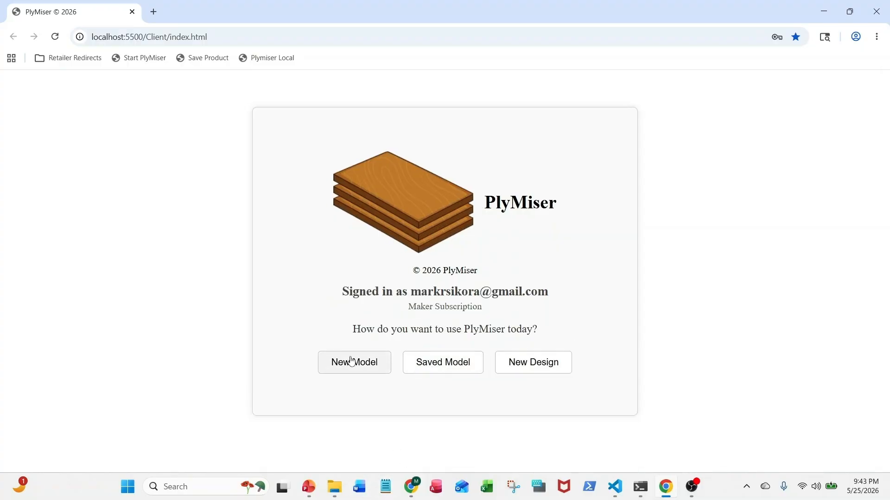
Start a new model, dismiss the cut settings reminder and name the project "Sample Project"
click(351, 361)
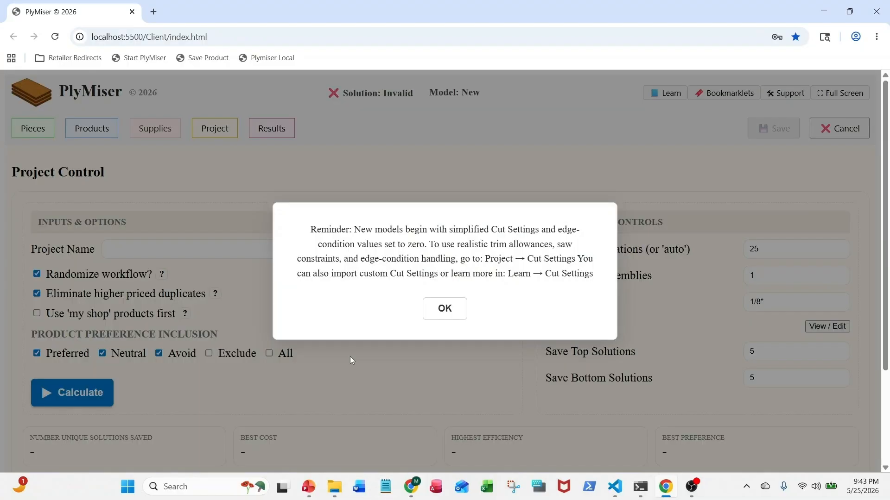
click(448, 314)
click(173, 245)
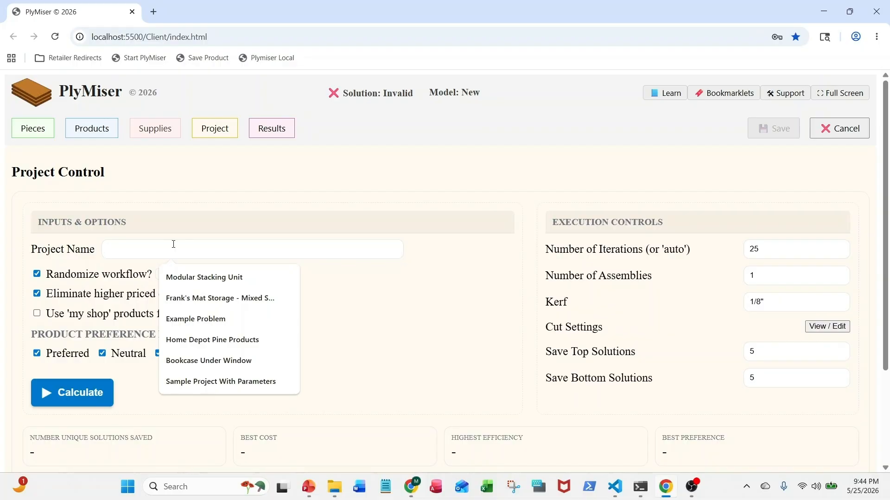
text(Samp)
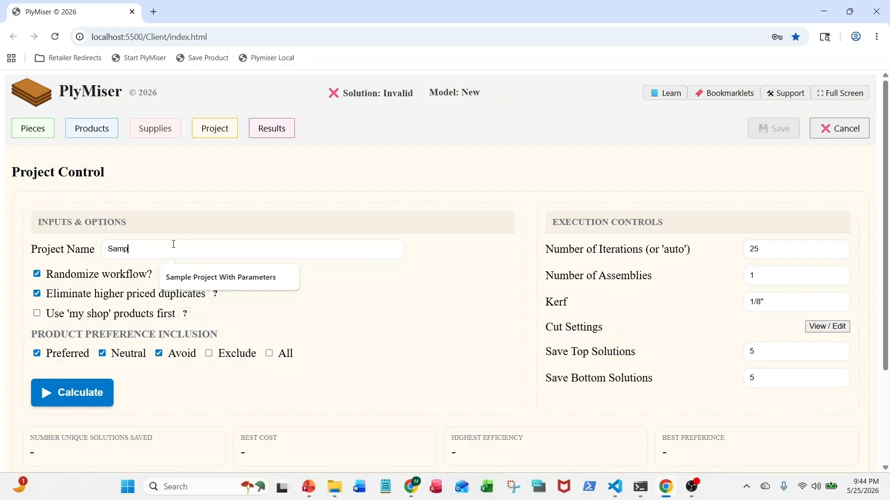
text(le Project)
Start a new piece in the pieces list with the Plywood designation and the name "Top and Bottom"
click(35, 130)
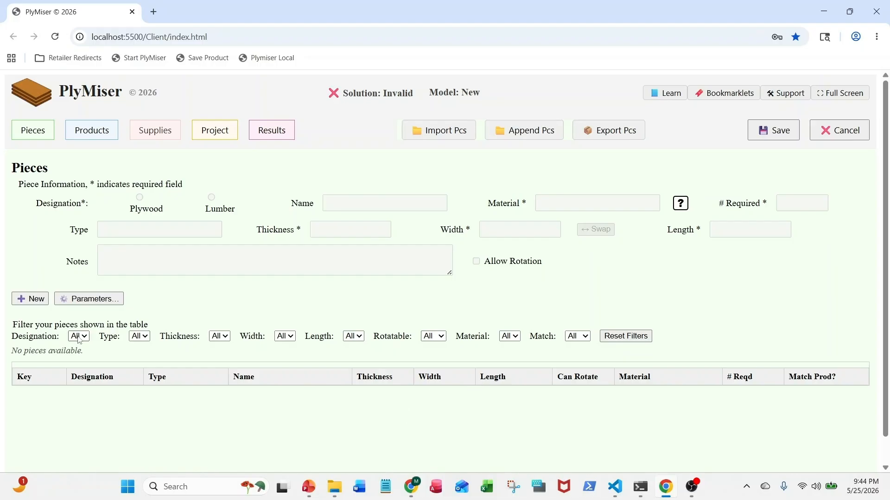
click(31, 299)
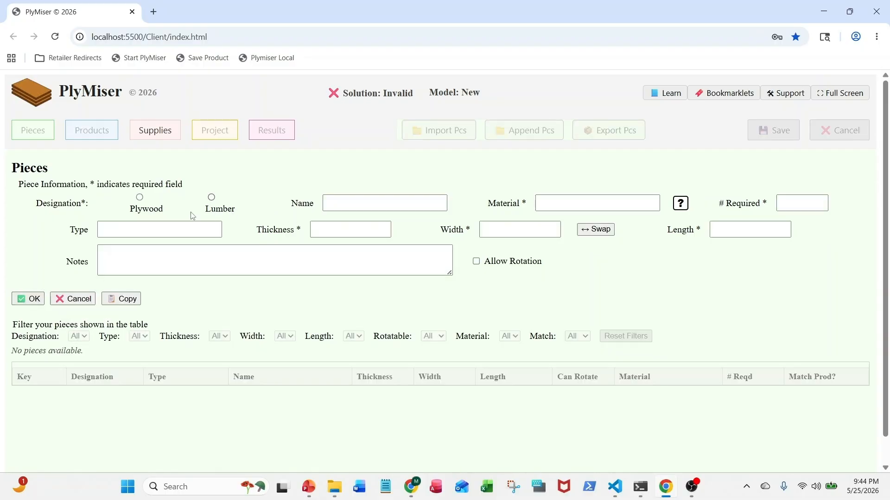
click(140, 198)
click(330, 206)
click(343, 201)
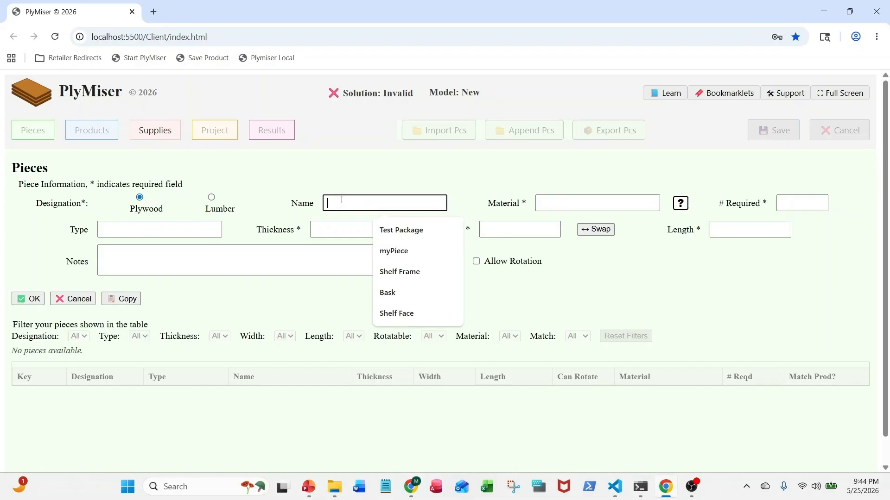
text(To)
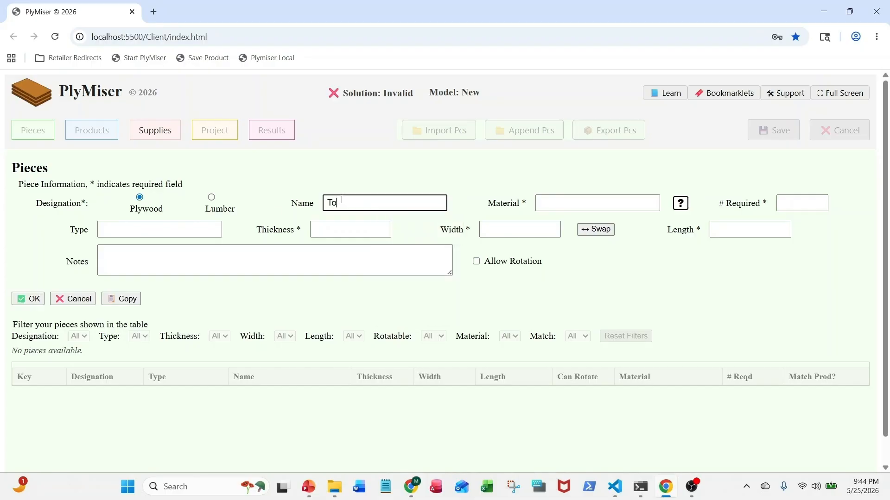
text(/p and Bottom)
key(Tab)
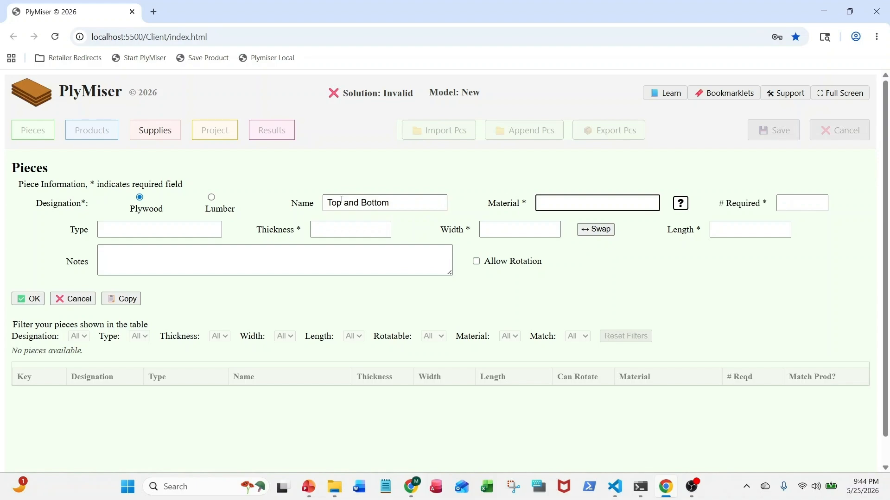
Set the Top and Bottom piece's material to Oak Plywood, required quantity to 2 and type to Carcass
text(Oa)
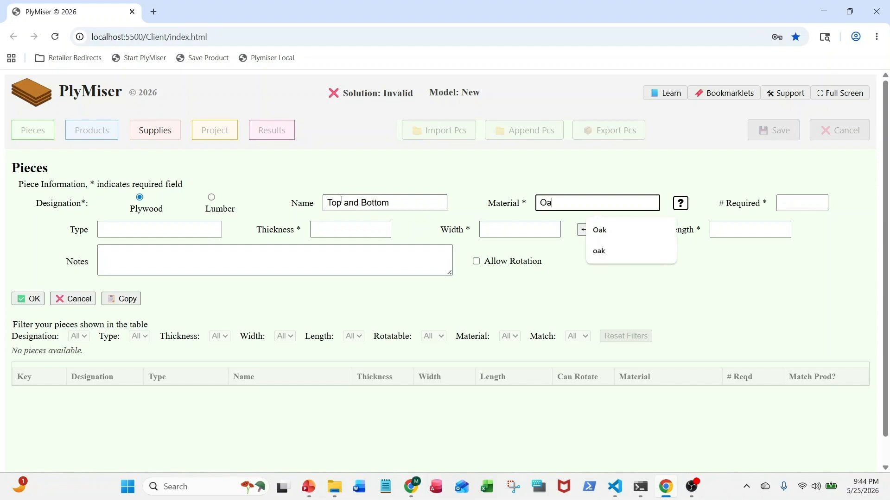
text(k P)
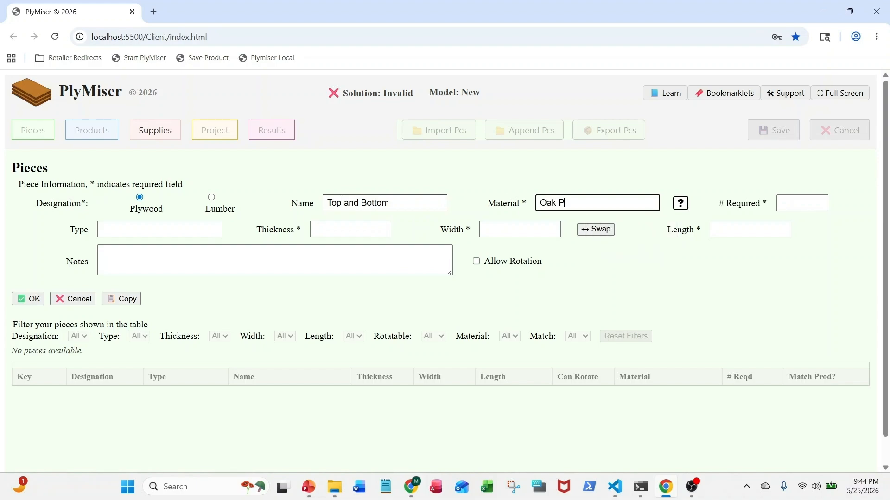
text(lywood)
key(Tab)
text(2)
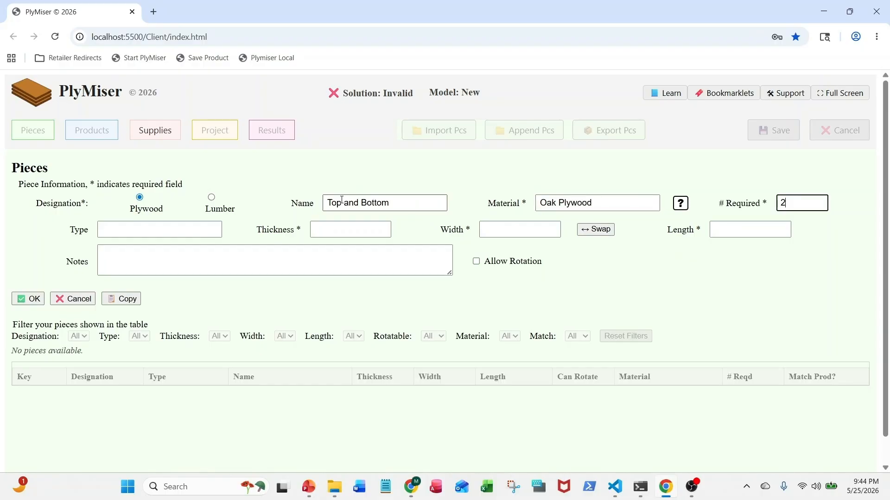
key(Tab)
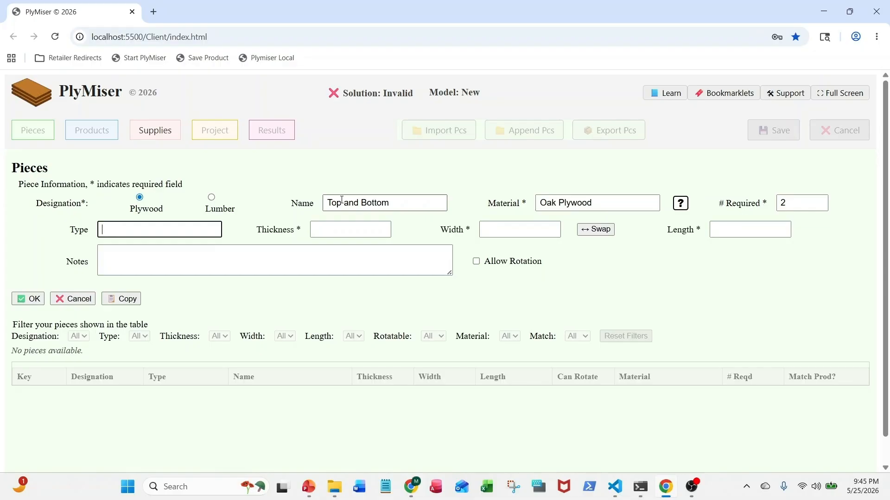
text(Carca)
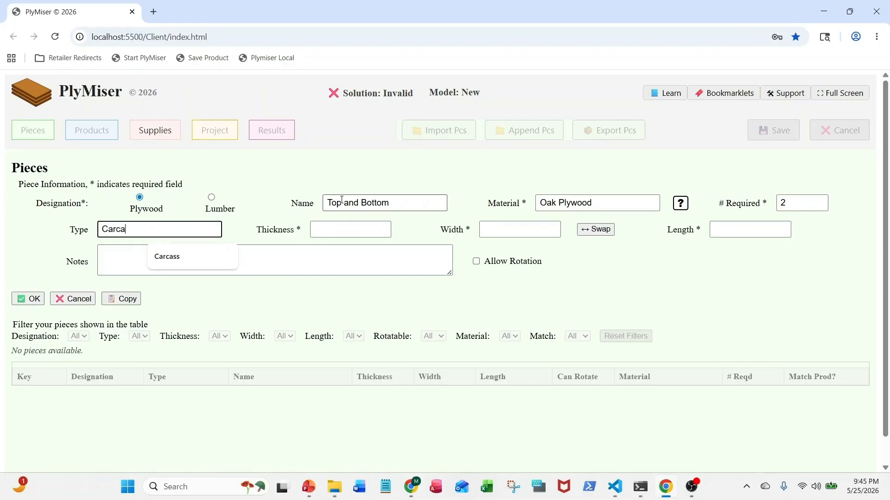
text(ss)
key(Tab)
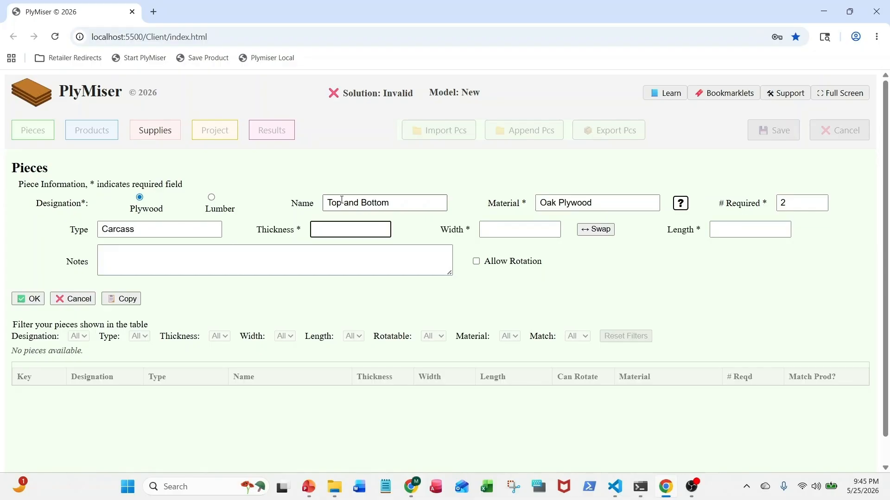
Set the Top and Bottom piece's thickness to 3/4, width to 15" and length to 42, and save the piece
text(3/4)
key(Tab)
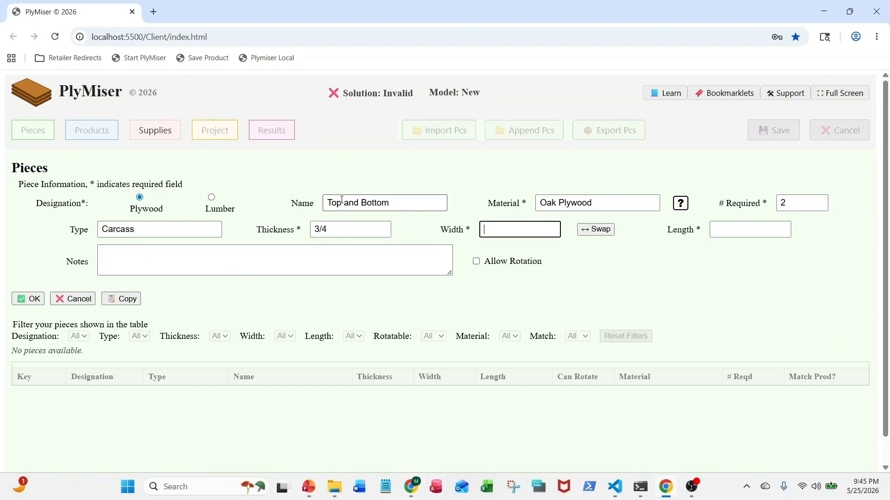
text(15")
key(Tab)
key(Tab)
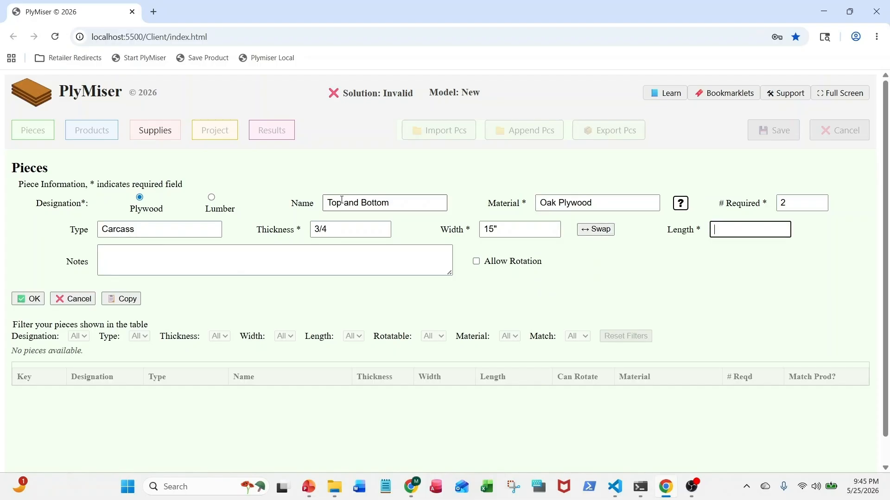
text(42)
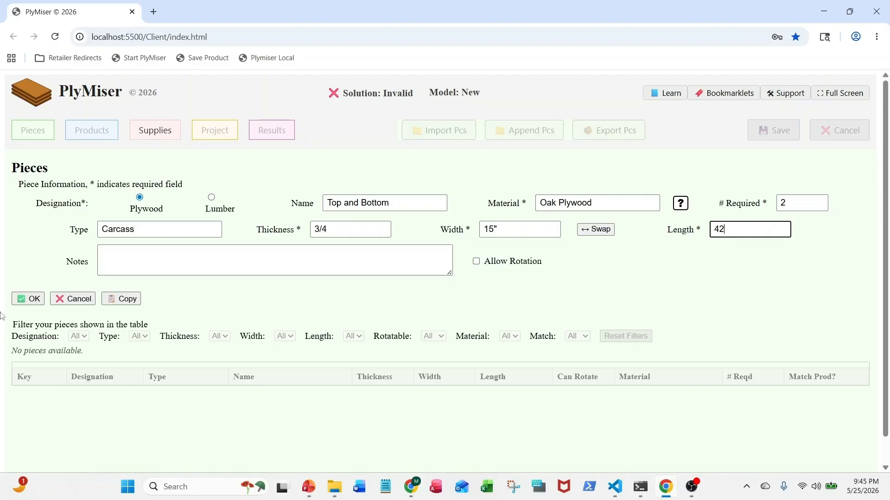
click(35, 300)
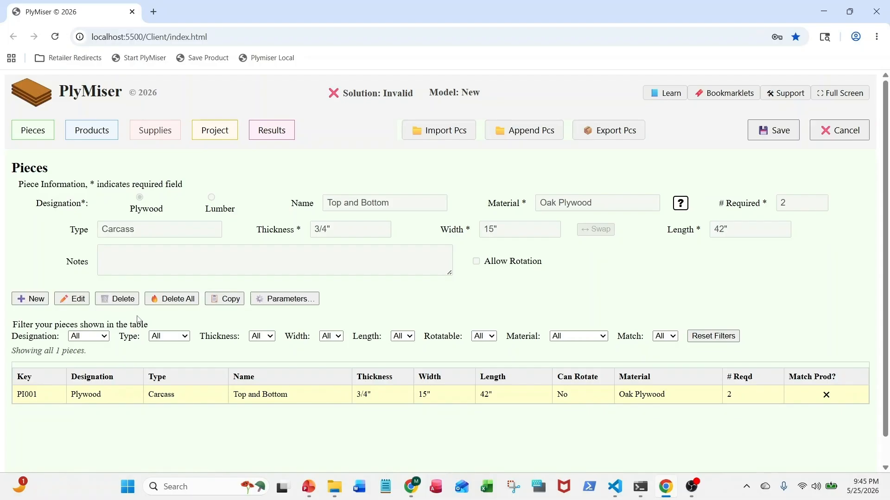
Create a new piece from the copied Top and Bottom data and rename it "Sides"
click(36, 301)
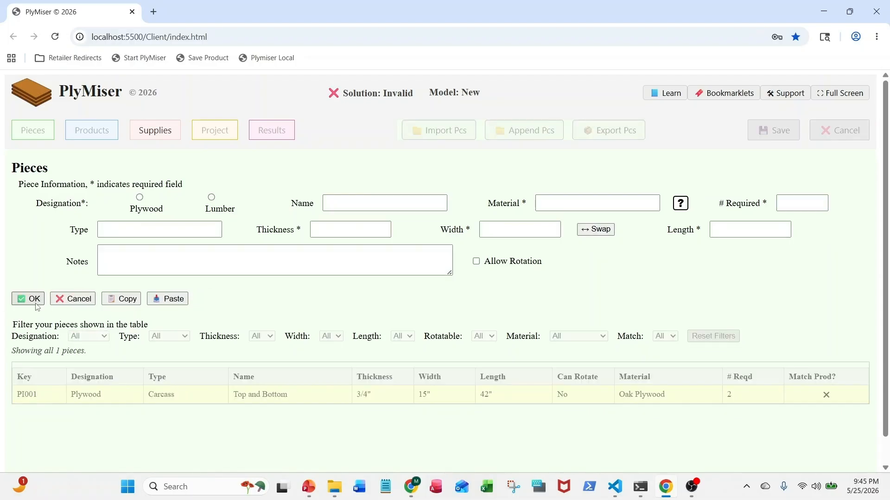
click(163, 299)
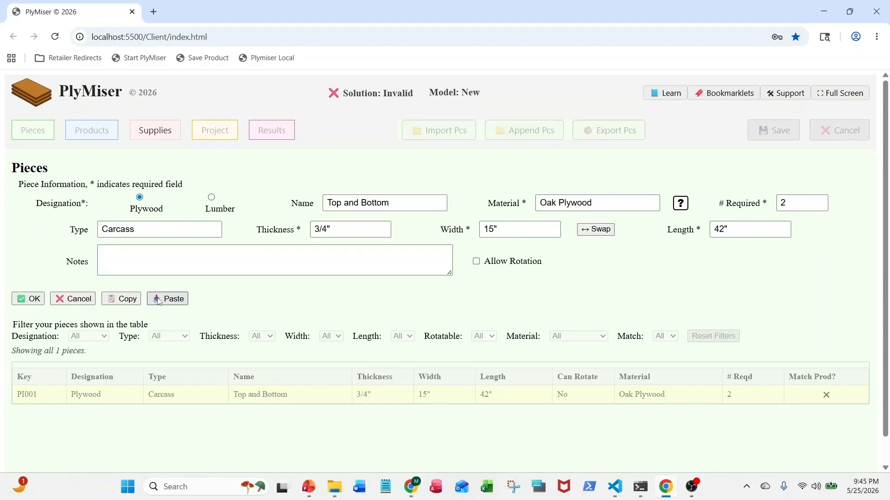
drag(395, 203, 276, 205)
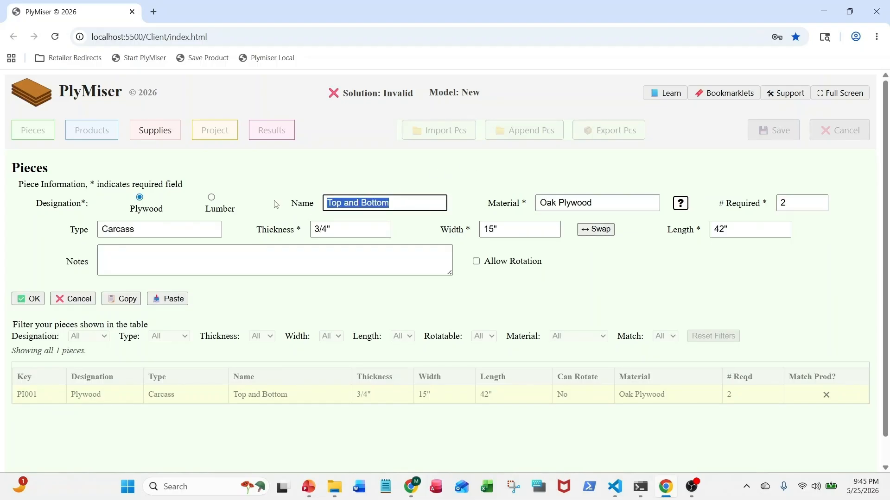
text(Sides)
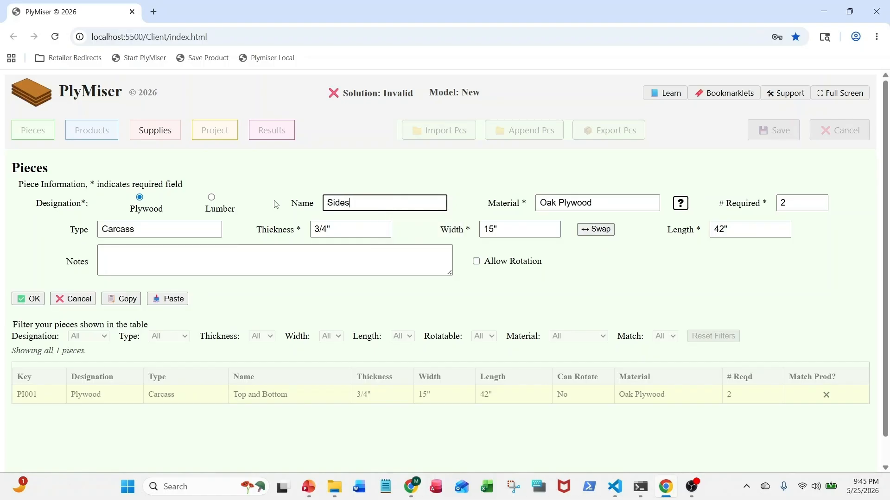
Set the Sides piece's length to 26 1/2 and save the piece
key(Tab)
key(Tab)
key(Tab)
key(Tab)
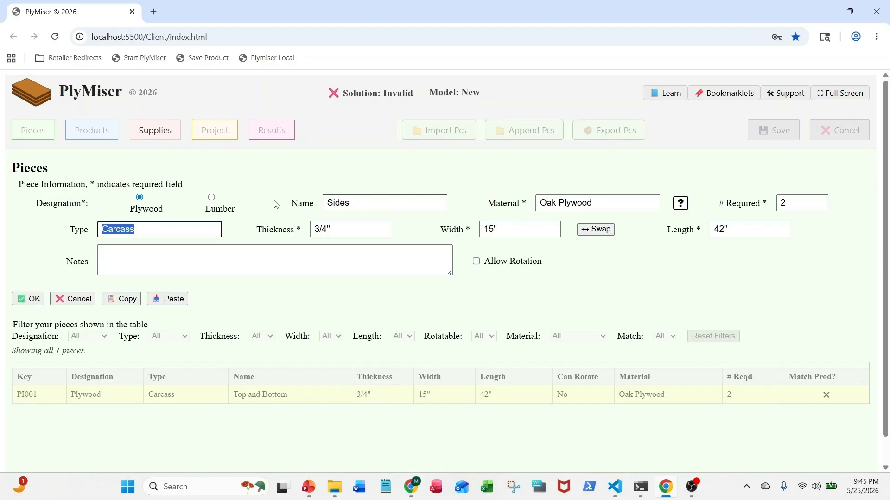
key(Tab)
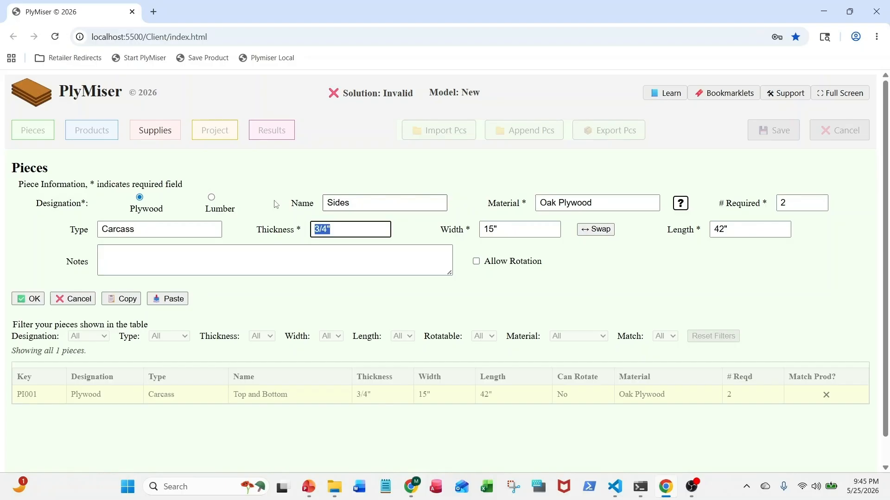
key(Tab)
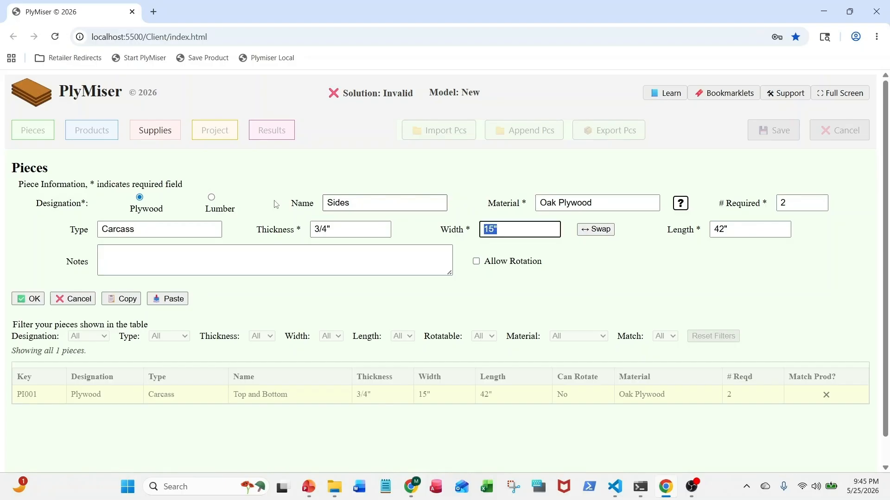
key(Tab)
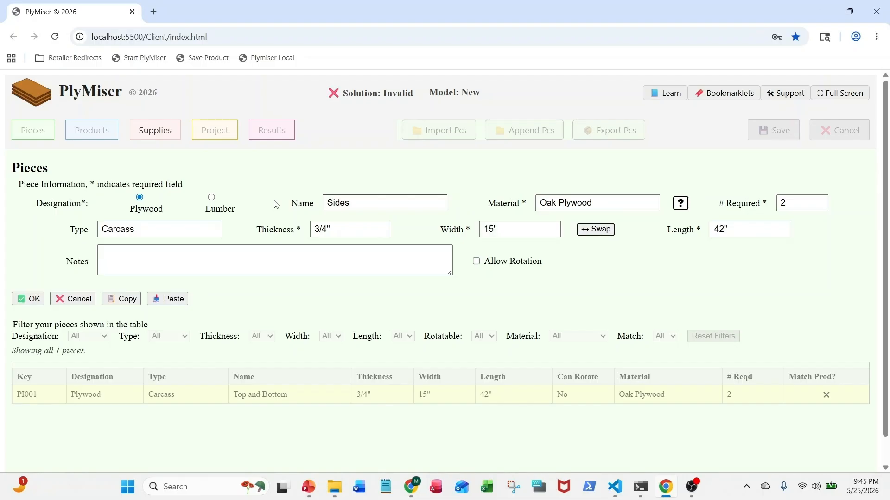
key(Tab)
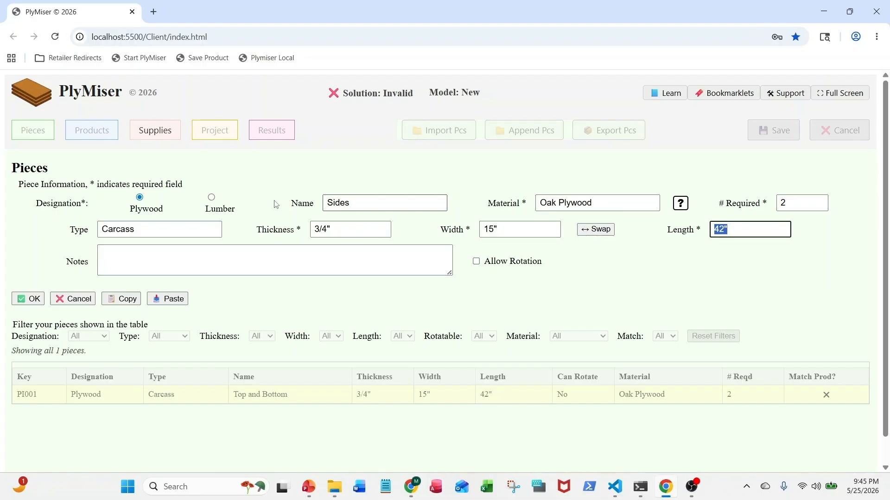
text(26 1/2)
click(41, 299)
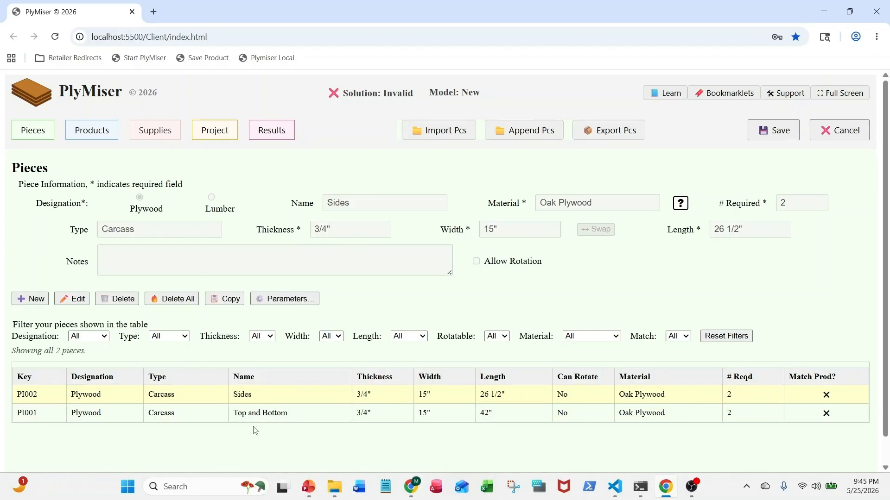
Create a new piece from the copied Top and Bottom data and rename it "shelves"
click(33, 299)
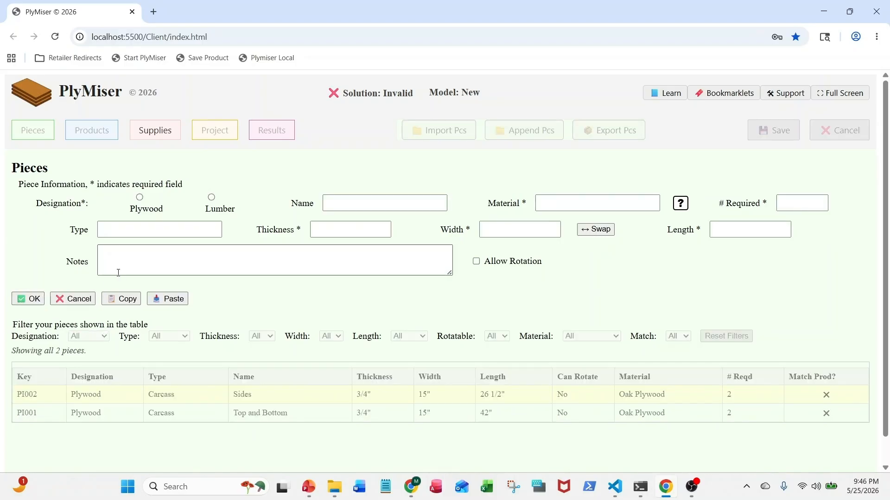
click(167, 299)
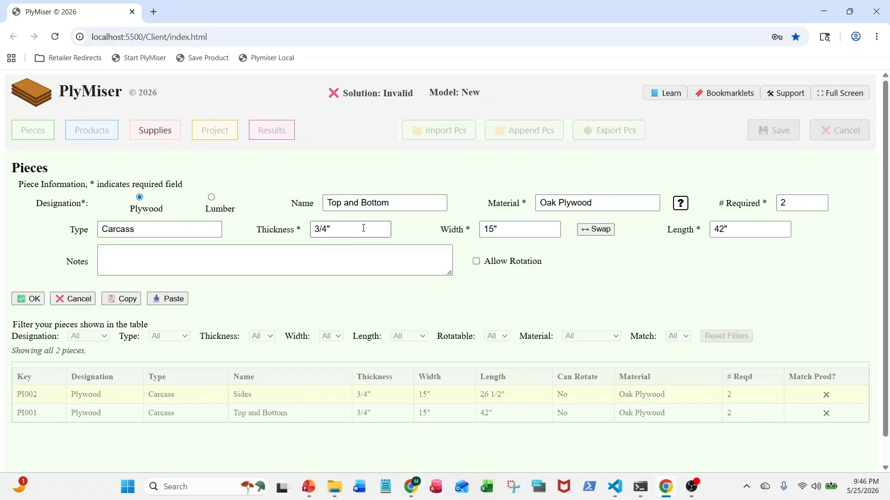
drag(393, 203, 297, 192)
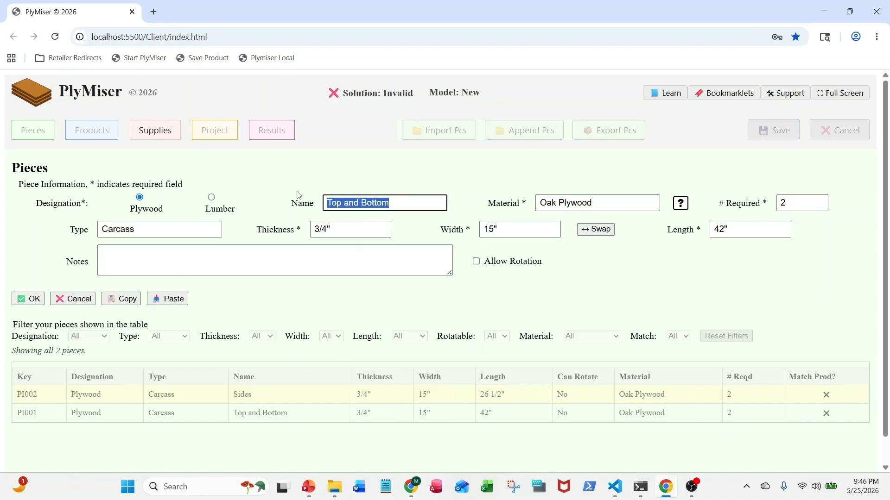
text(shel)
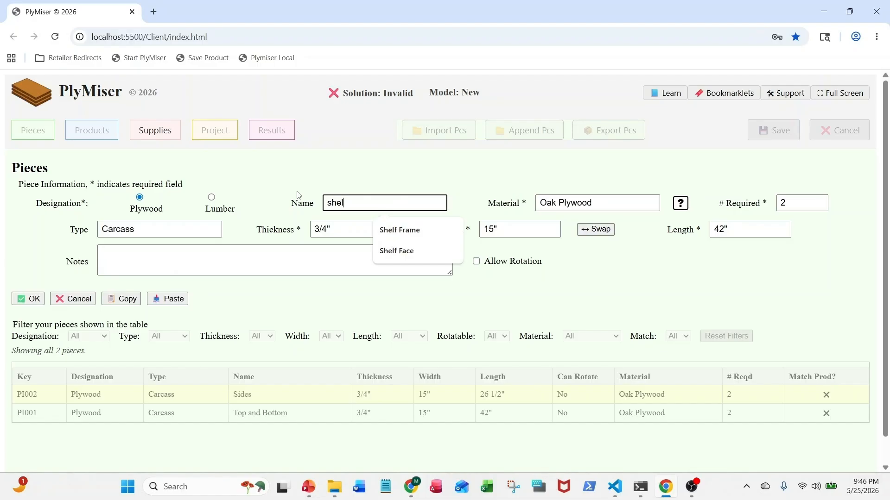
text(ves)
key(Tab)
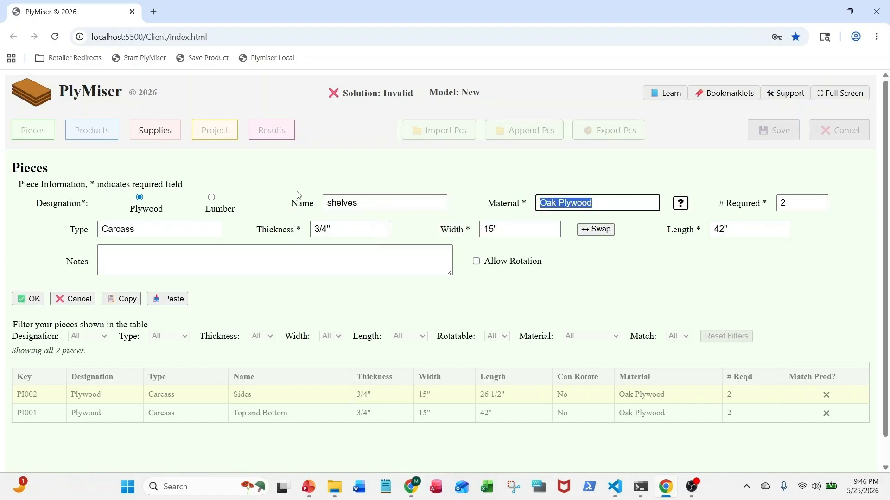
Set the shelves piece's width to 14 3/4 and length to 41 1/4, and save the piece
key(Tab)
key(Tab)
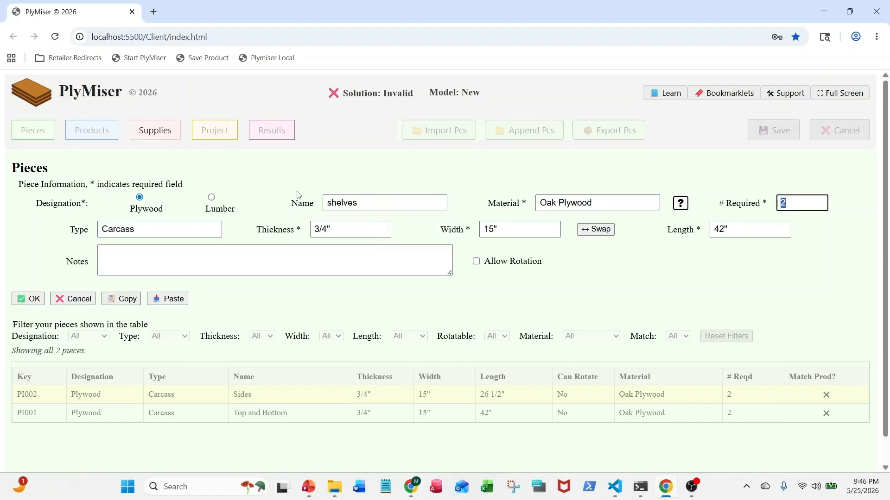
key(Tab)
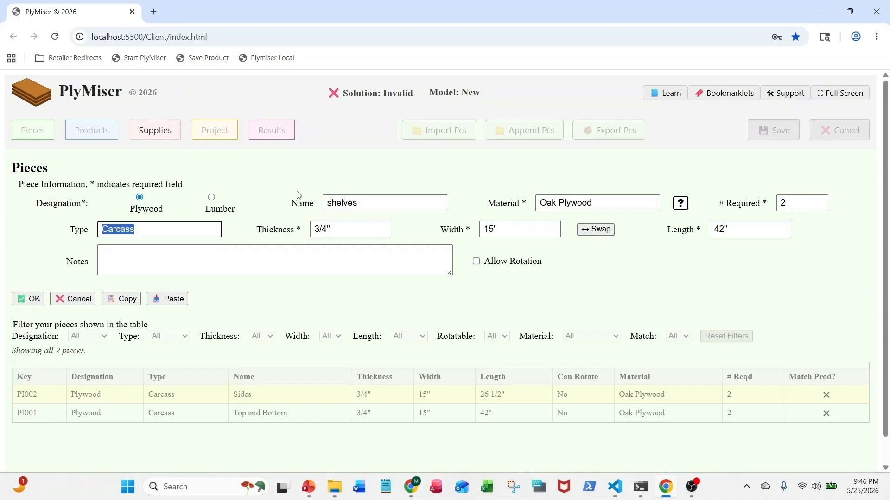
key(Tab)
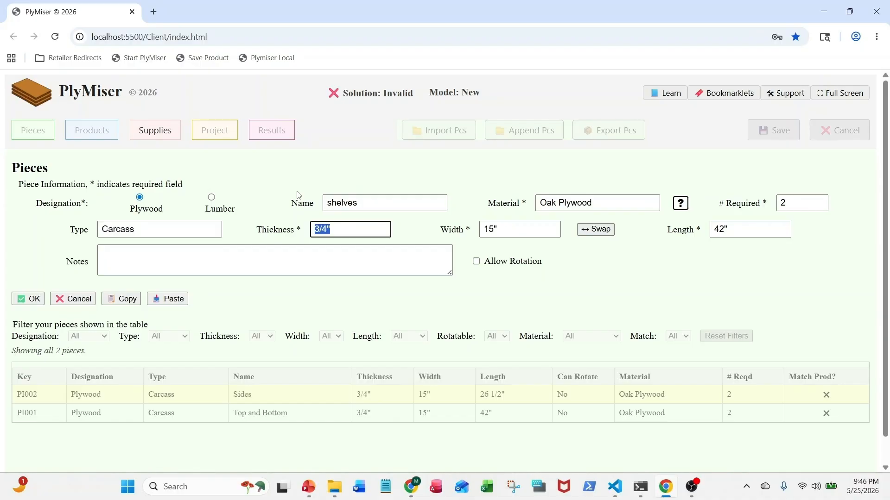
key(Tab)
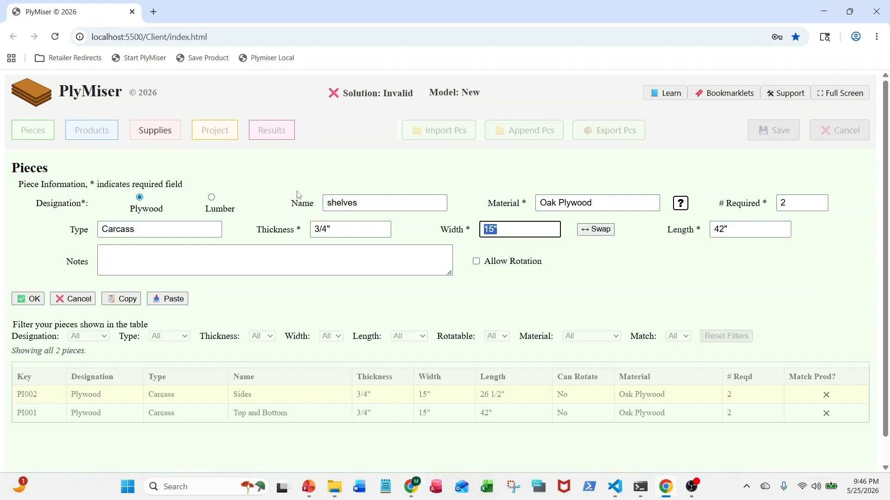
text(14 3/4)
key(Tab)
key(Tab)
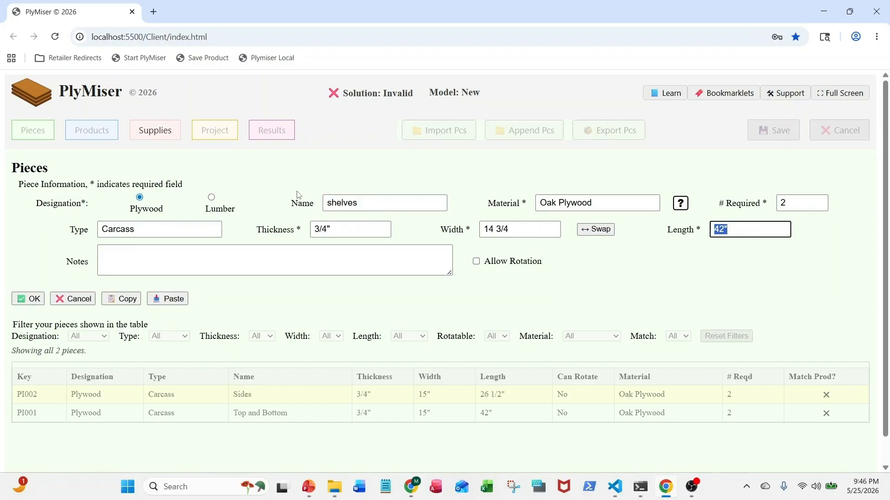
text(41 1/4)
click(35, 300)
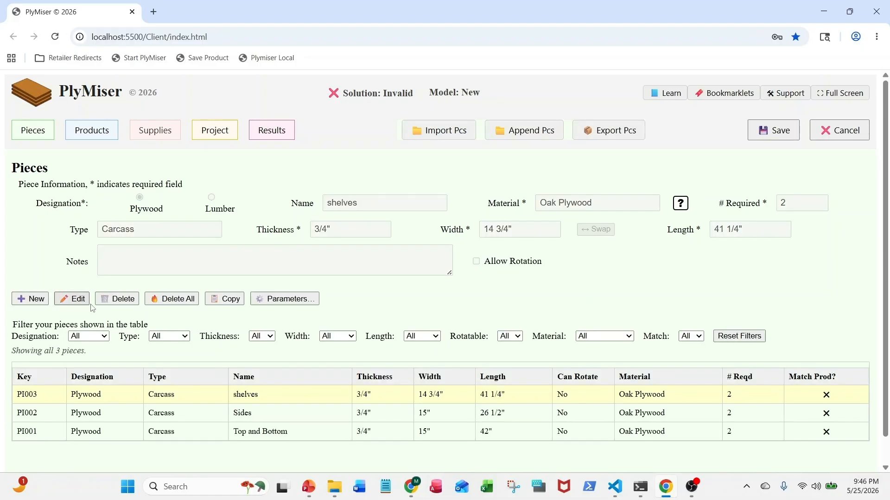
Create another piece from the copied Top and Bottom data and rename it "Back"
click(32, 300)
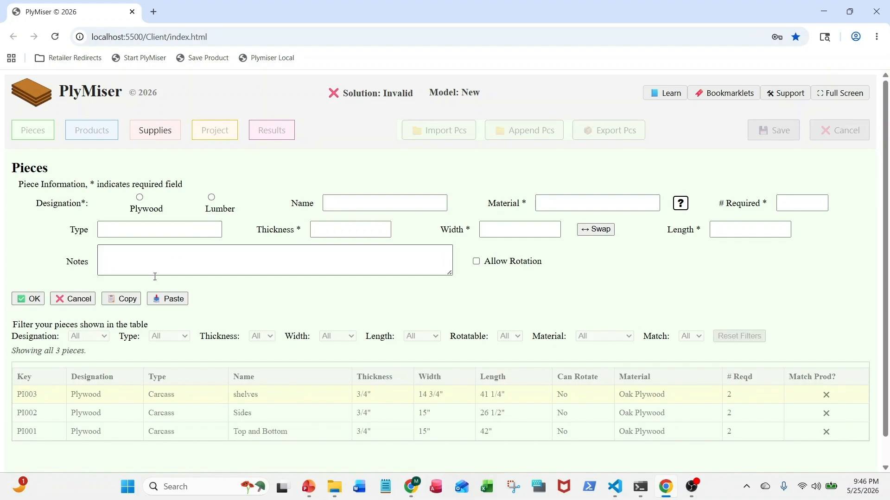
click(170, 298)
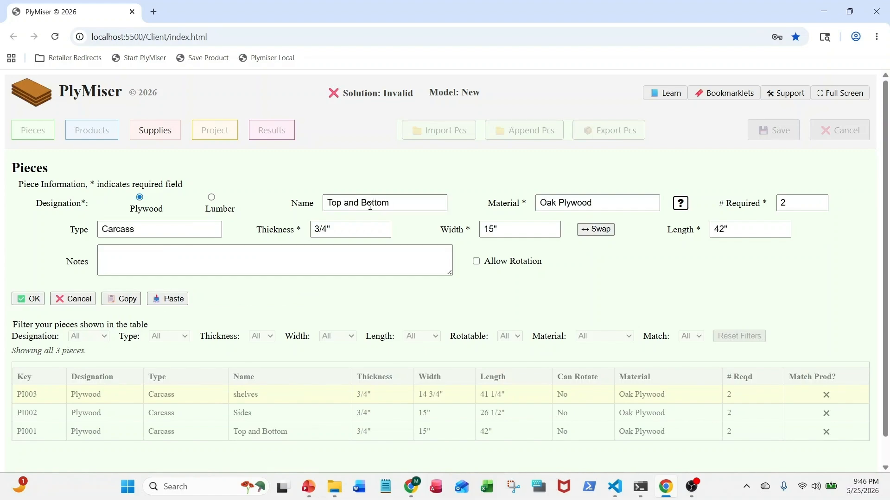
drag(394, 203, 273, 203)
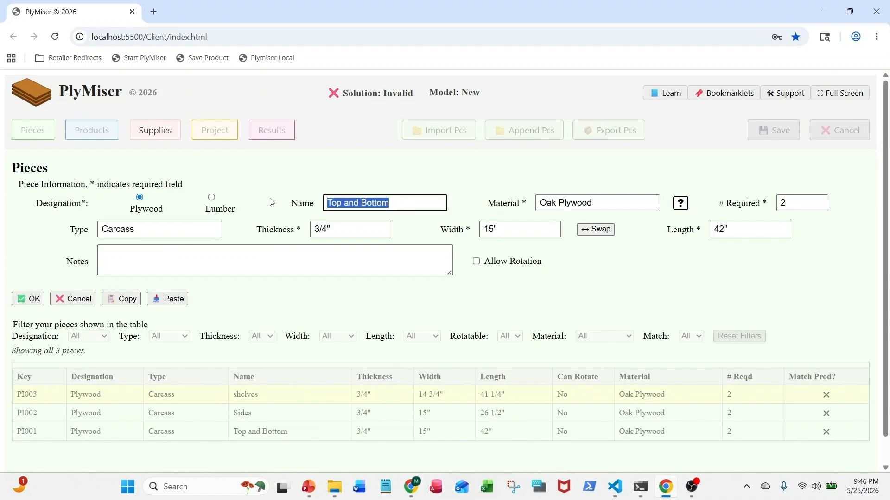
text(Back)
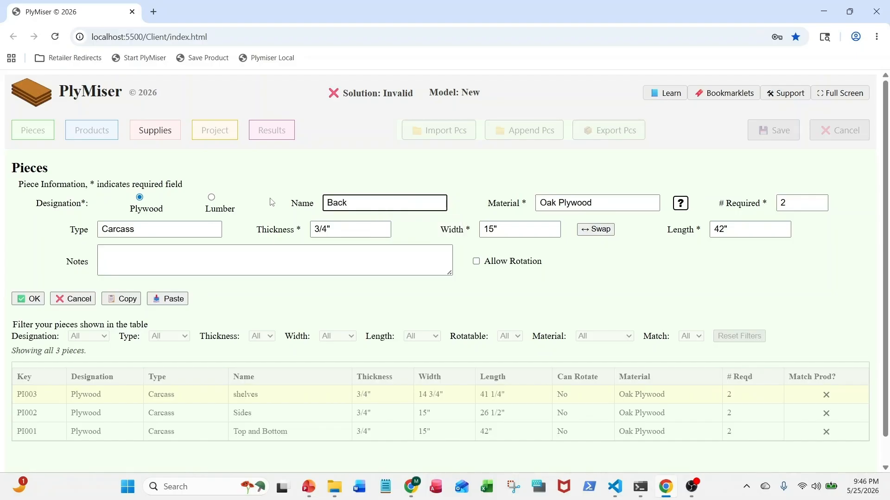
Set the Back piece's required quantity to 1 and its thickness to 1/4"
key(Tab)
key(Tab)
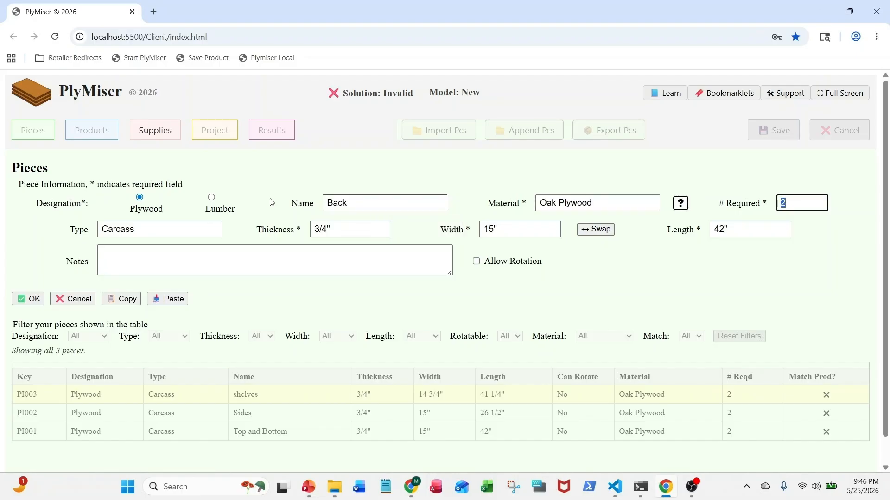
text(1)
key(Tab)
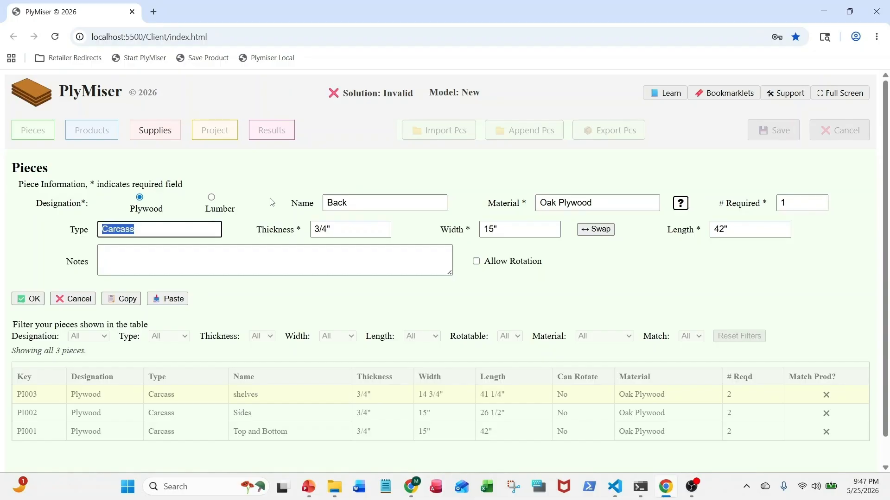
key(Tab)
text(1/4")
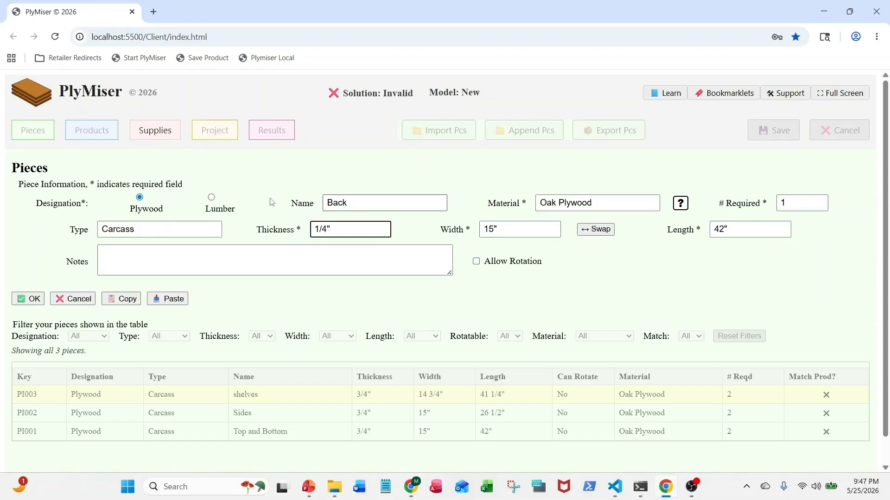
key(Tab)
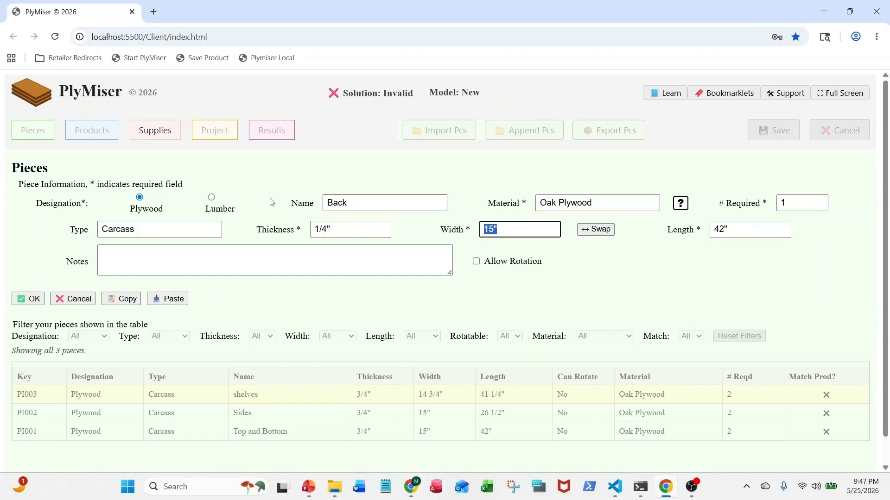
Set the Back piece's width to 3' 5 1/4 and length to 27 1/4, and save the piece
text(3)
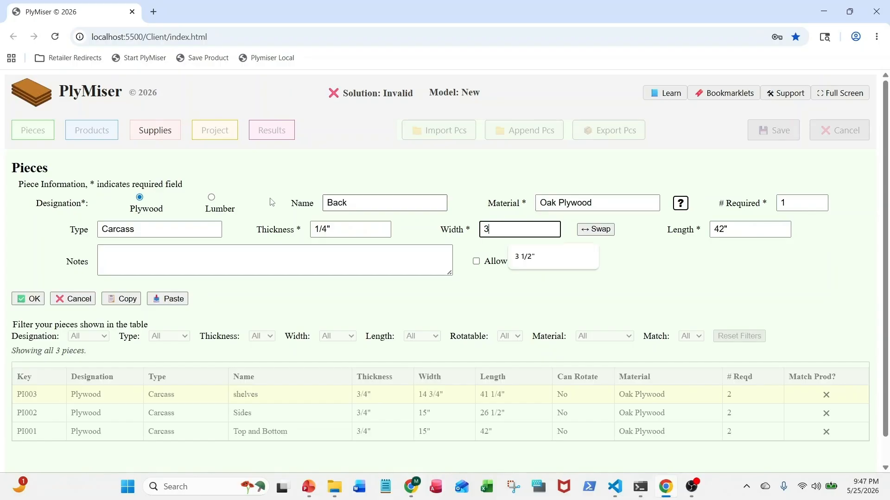
text(' 5 1/4)
key(Tab)
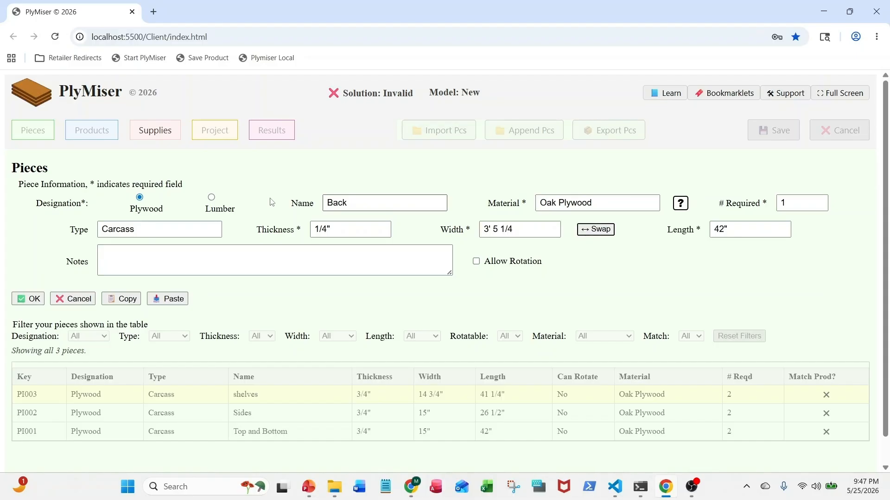
key(Tab)
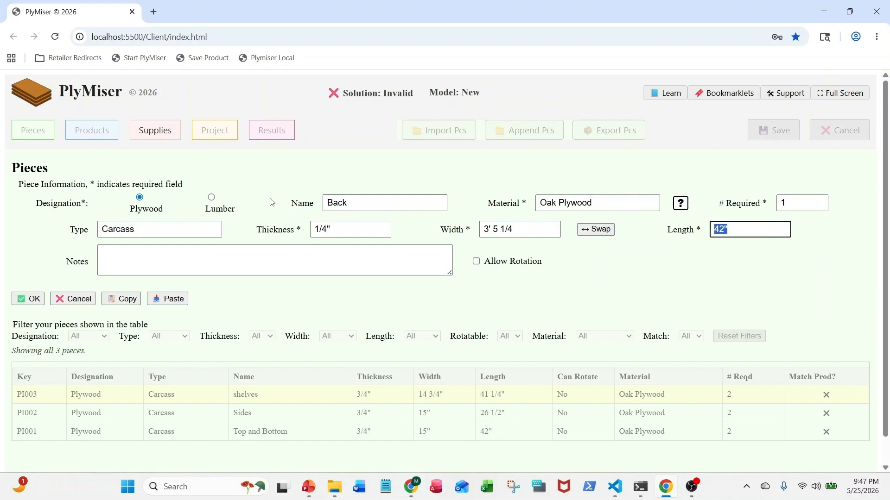
text(27 1/4)
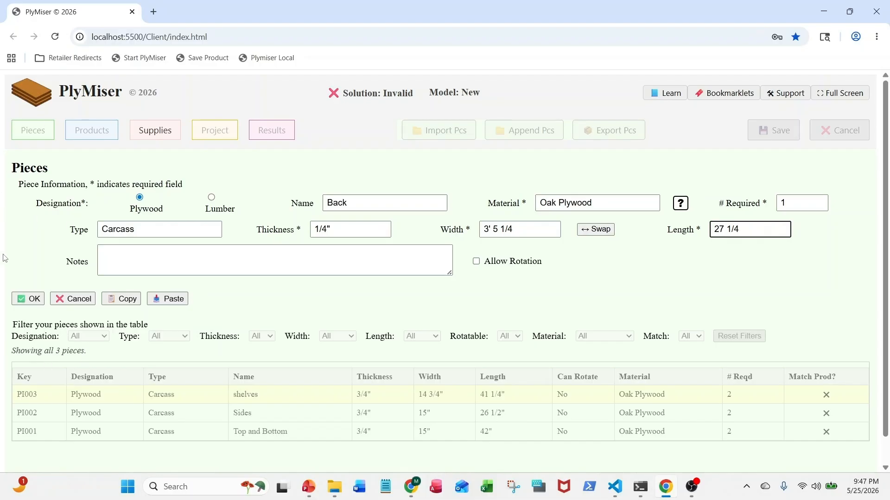
click(42, 301)
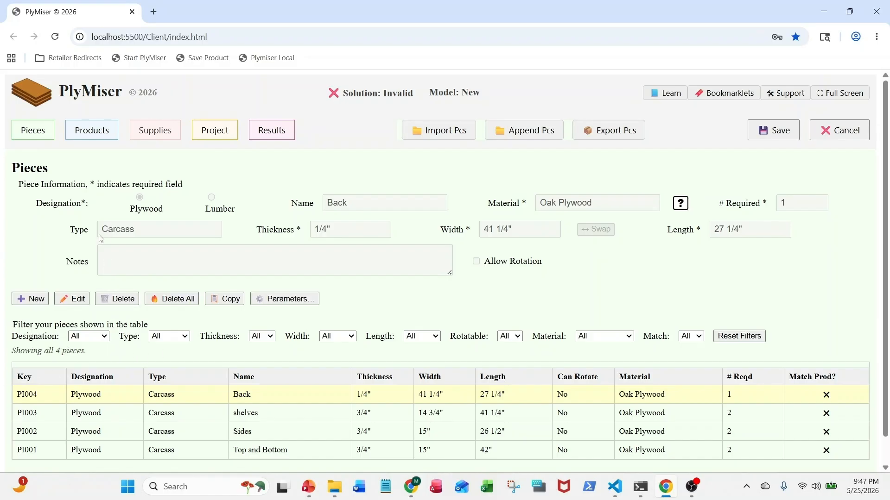
Create a new blank piece with the Lumber designation and name it "Top/Bottom"
mouse_move(107, 237)
click(30, 299)
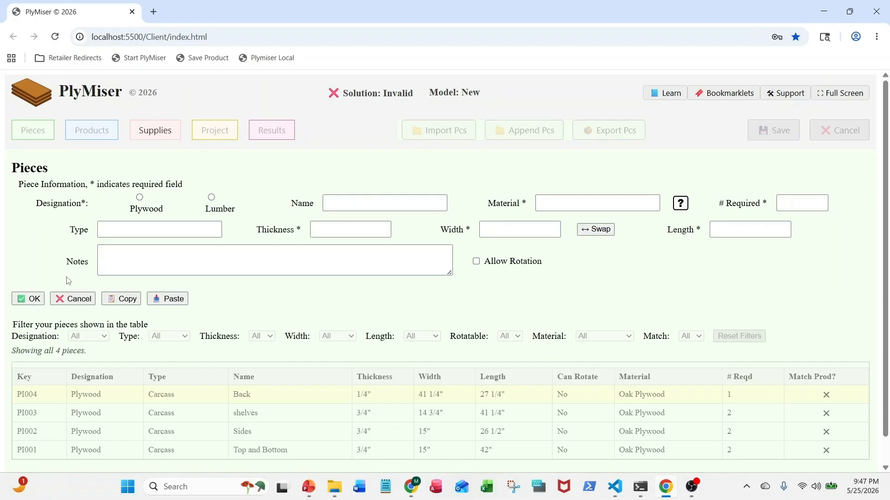
click(209, 205)
click(346, 199)
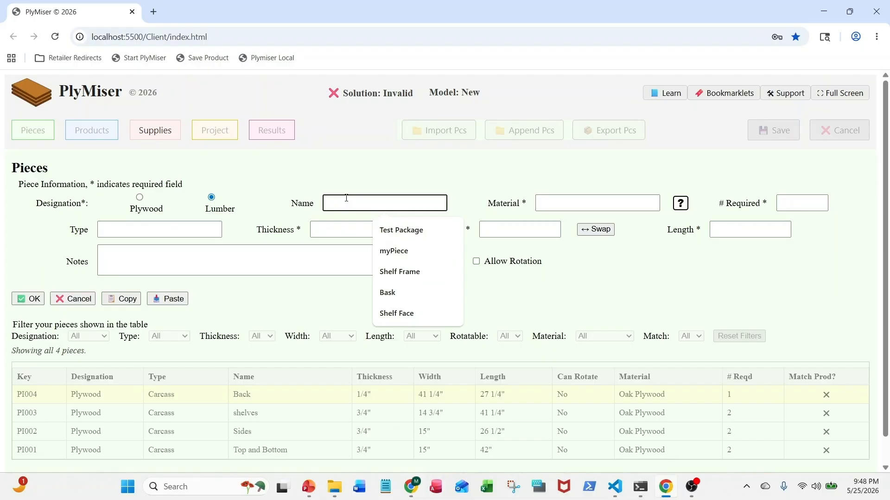
text(Top)
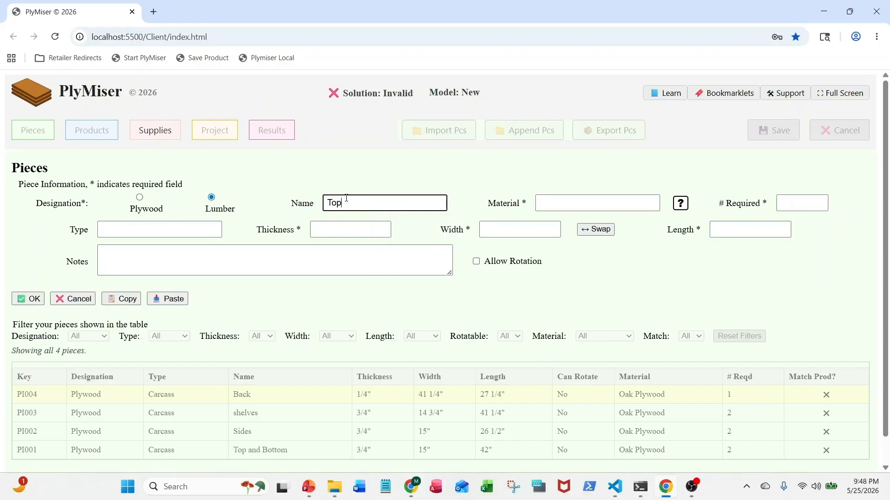
text(/Bottom)
Set the Top/Bottom lumber piece's material to Oak, required quantity to 2 and type to Frame
key(Tab)
text(Oak)
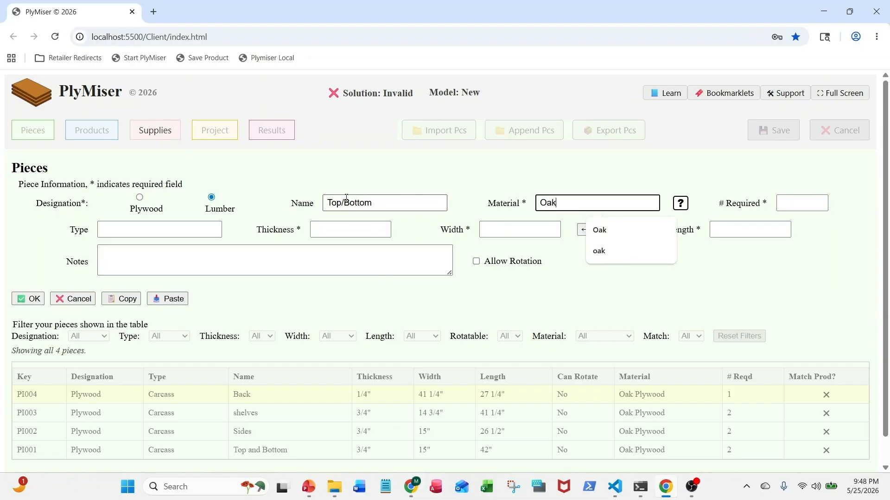
key(Tab)
key(Tab)
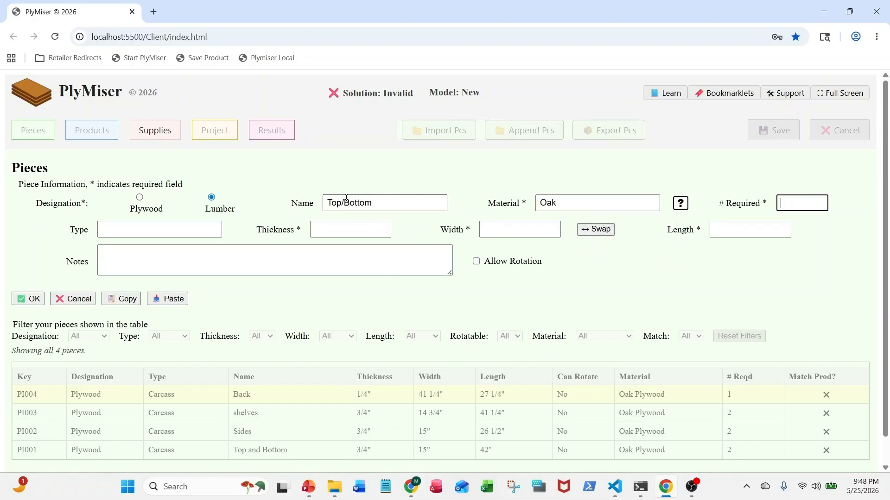
text(2)
key(Tab)
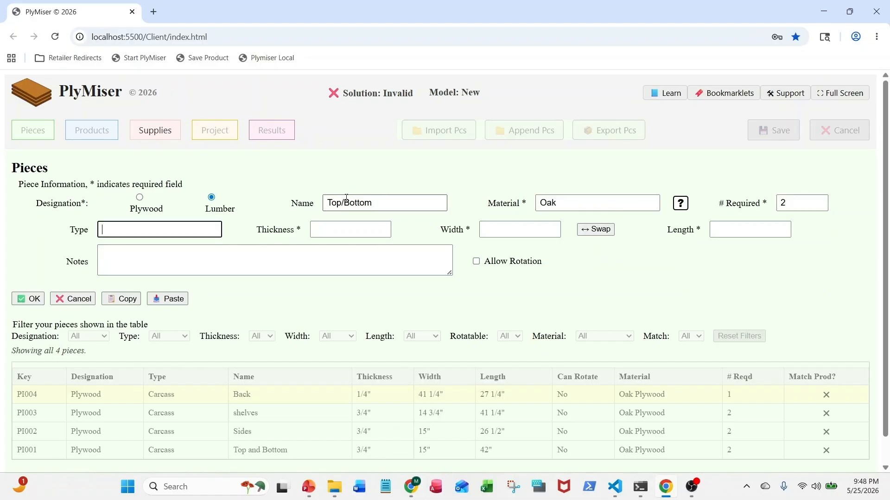
text(Fra)
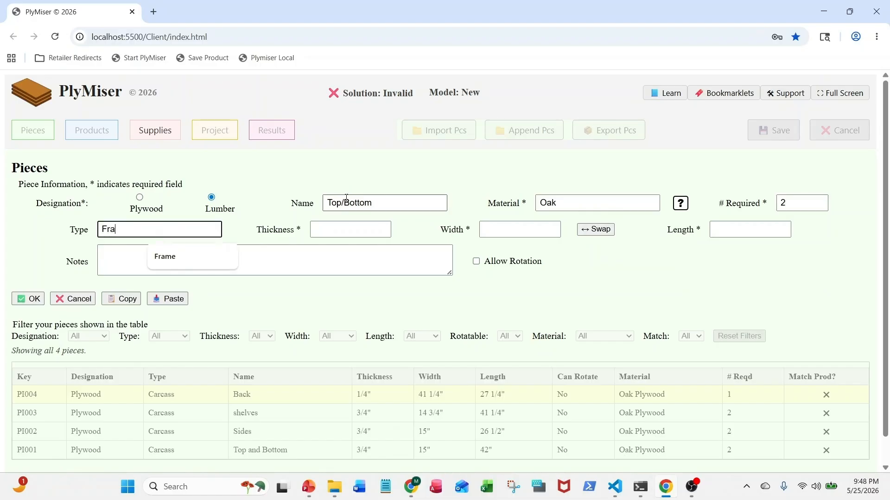
text(me)
key(Tab)
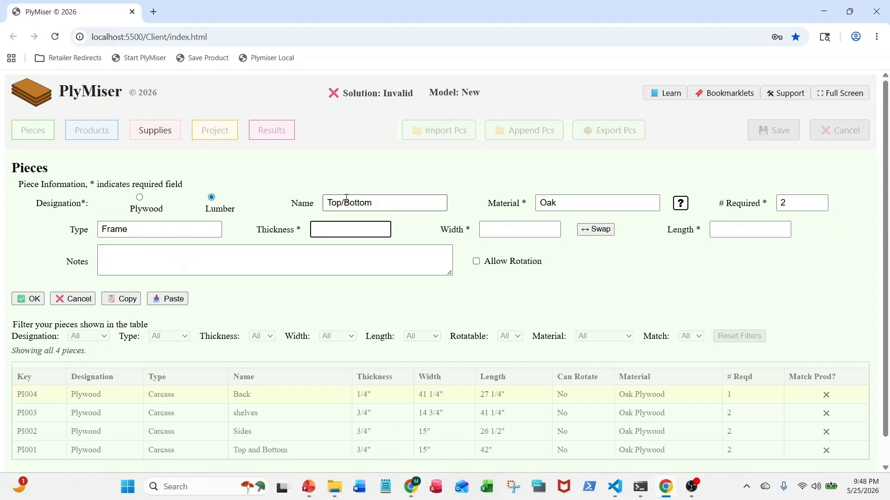
Set the Top/Bottom lumber piece's thickness to 3/4 and width to 2 1/2
text(3/4)
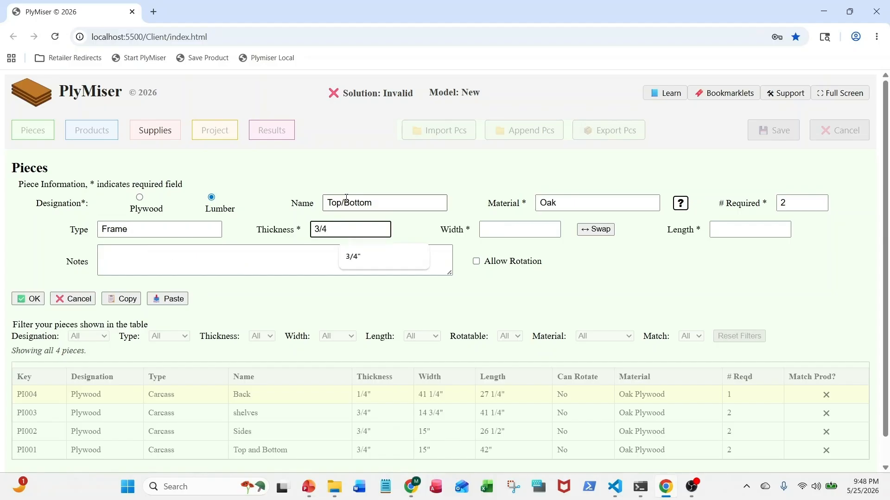
key(Tab)
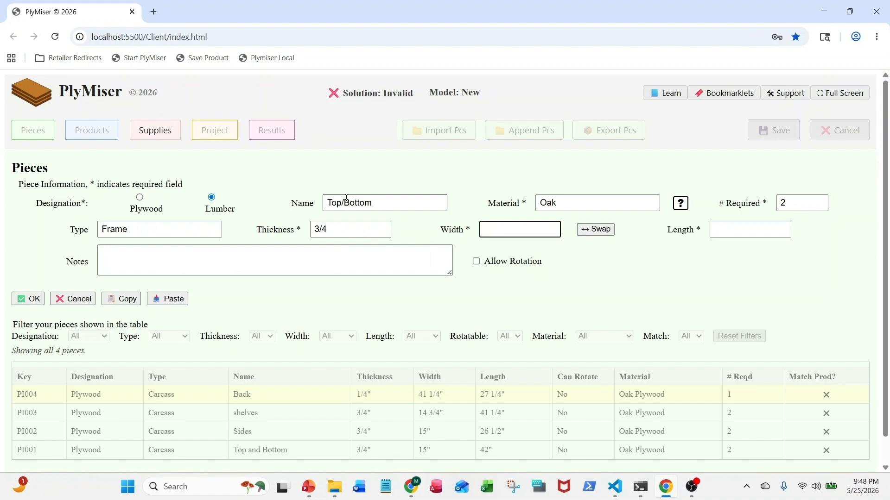
text(2 1/2)
key(Tab)
key(Tab)
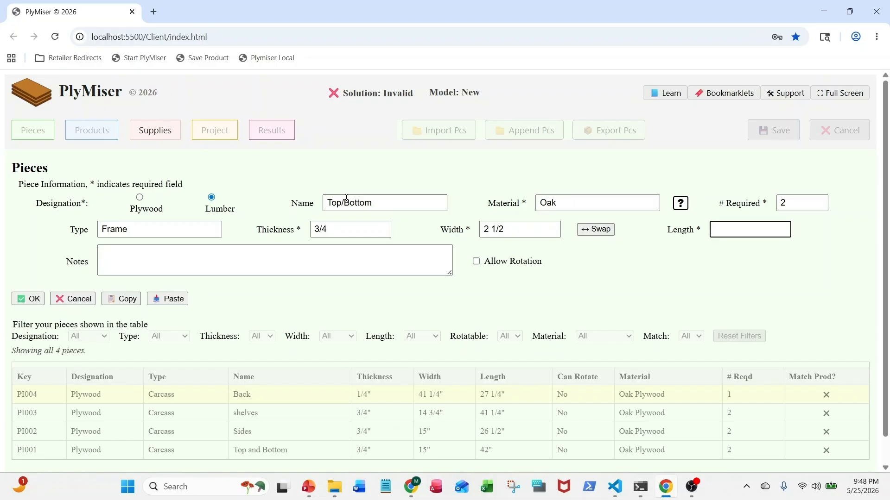
Set the Top/Bottom lumber piece's length to 42 and save the piece
text(42)
click(39, 301)
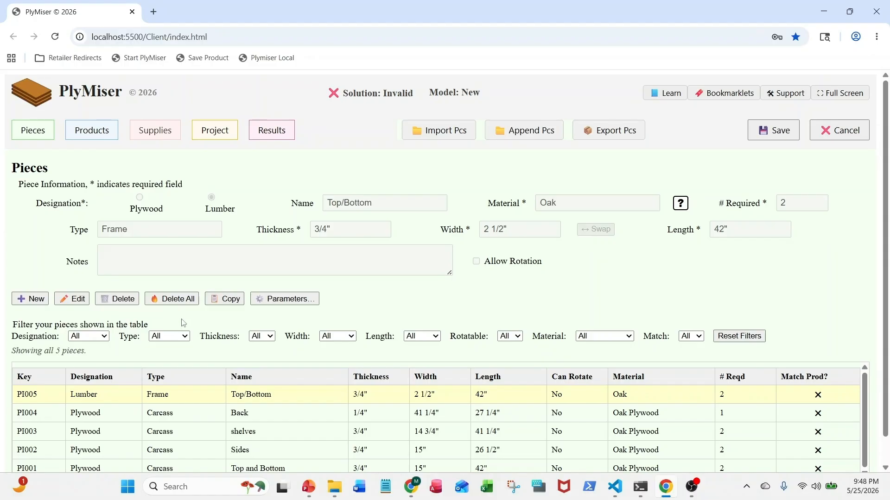
Create a new piece from a copy of the Top/Bottom lumber frame piece and name it "Sides"
click(46, 301)
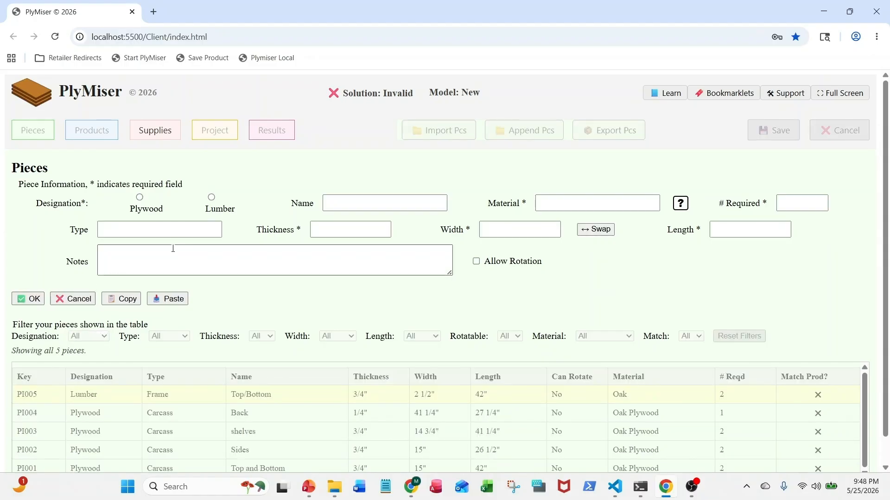
click(164, 299)
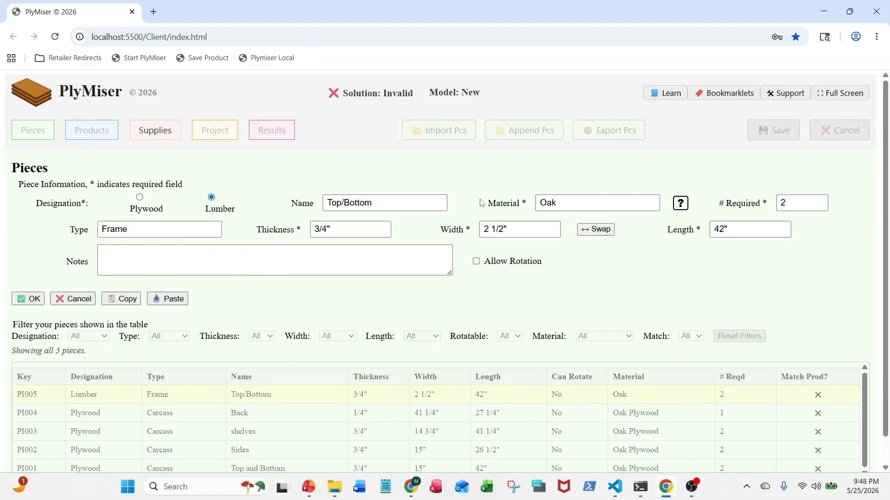
triple_click(369, 202)
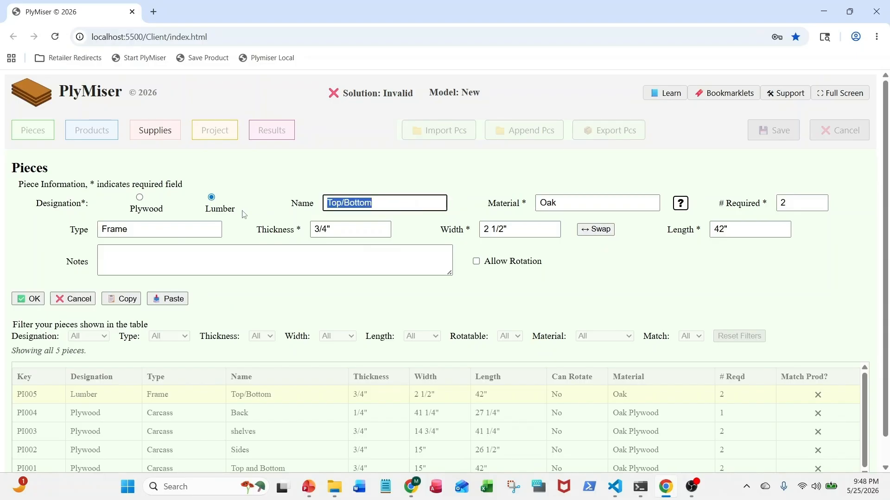
text(Sides)
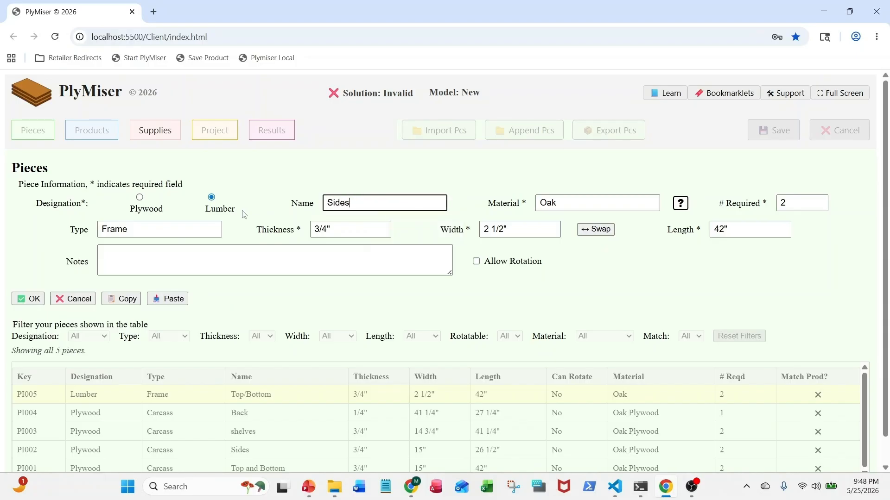
key(Tab)
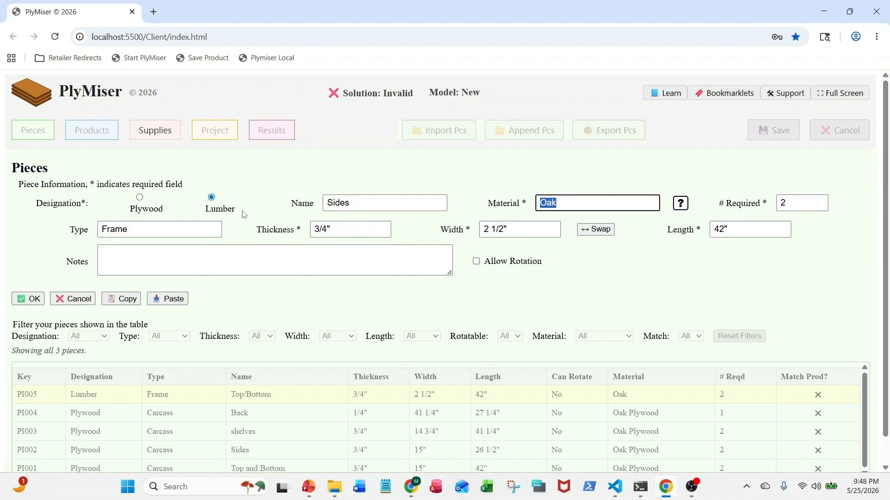
Set the Sides lumber piece's length to 23, keeping the other copied values, and save the piece
key(Tab)
key(Tab)
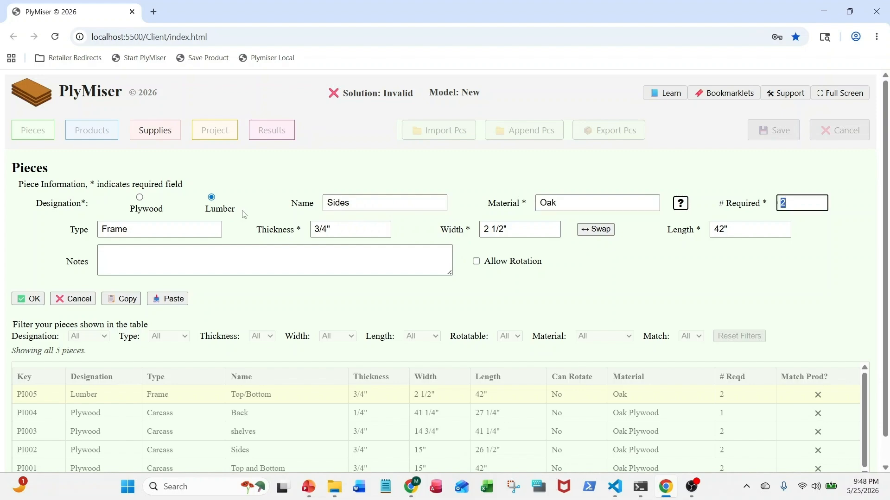
key(Tab)
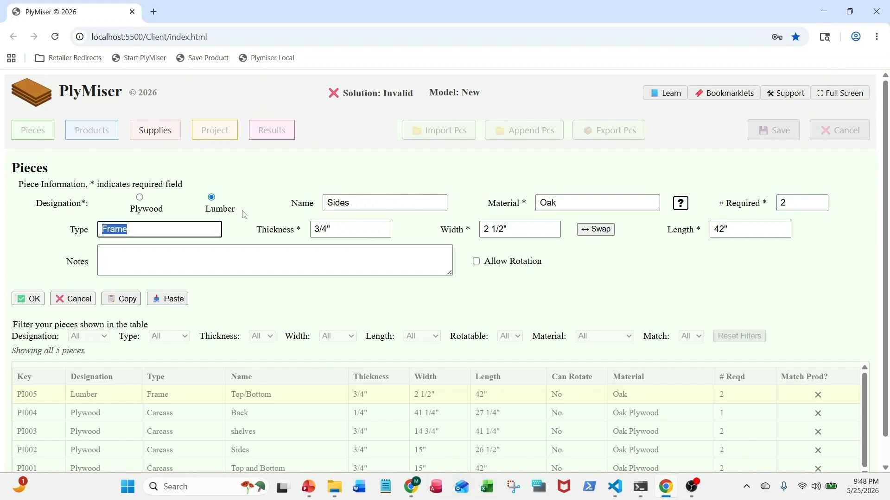
key(Tab)
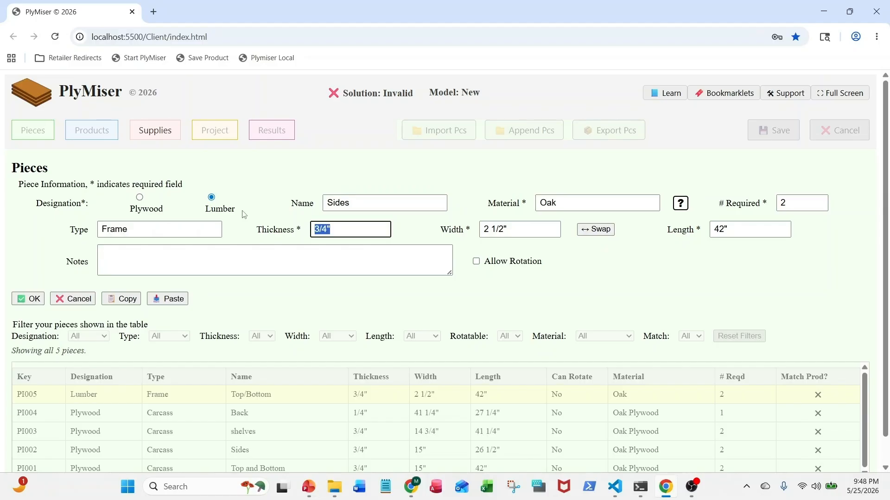
key(Tab)
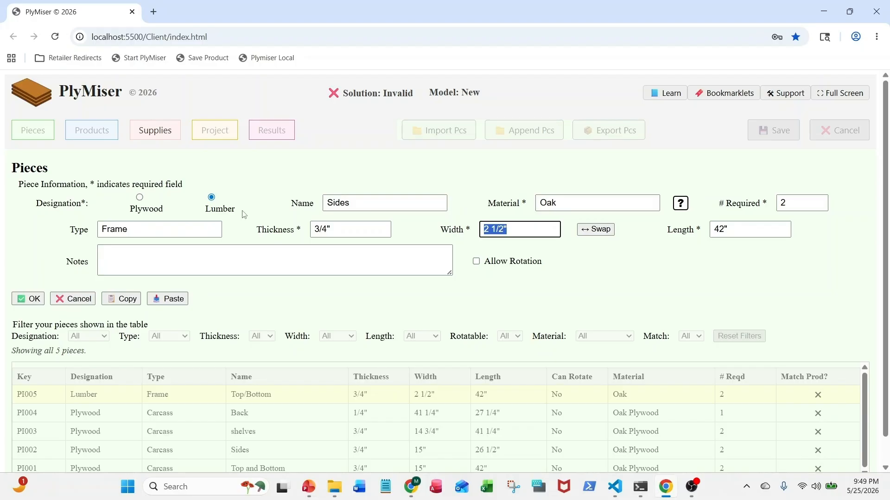
key(Tab)
key(Tab)
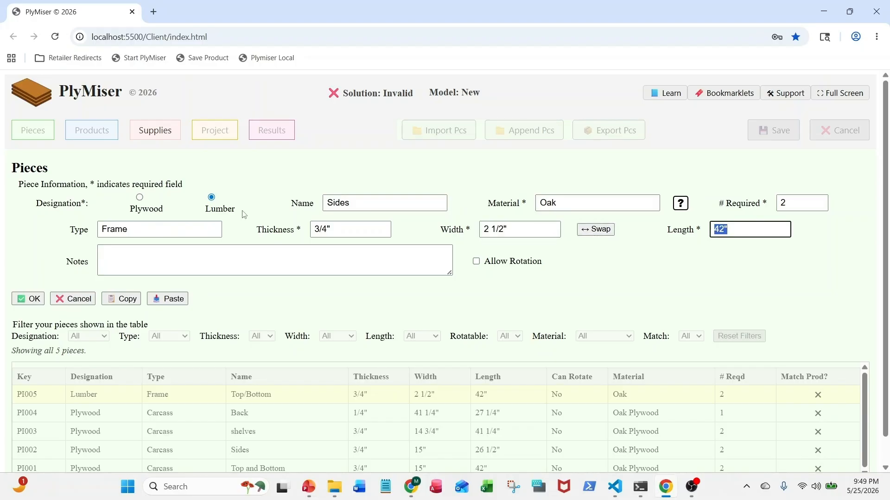
text(23)
click(33, 302)
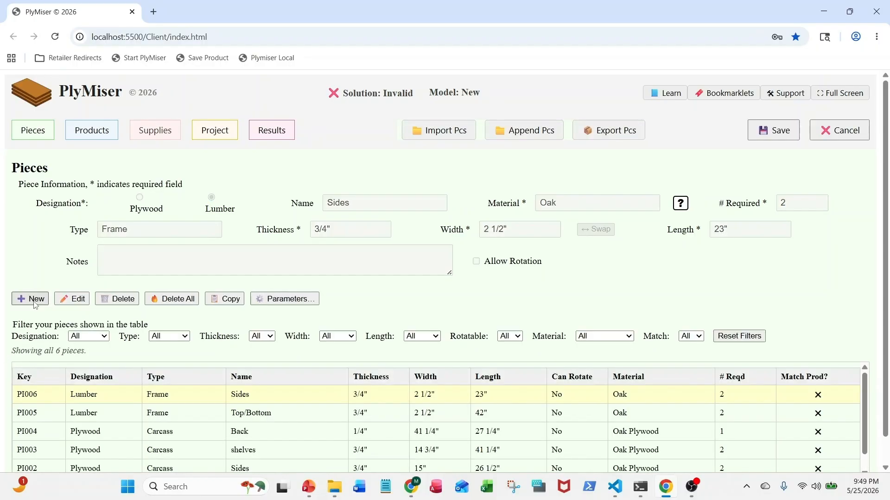
Create another new piece from the copied Top/Bottom lumber frame piece and name it "Shelf Frame"
click(33, 301)
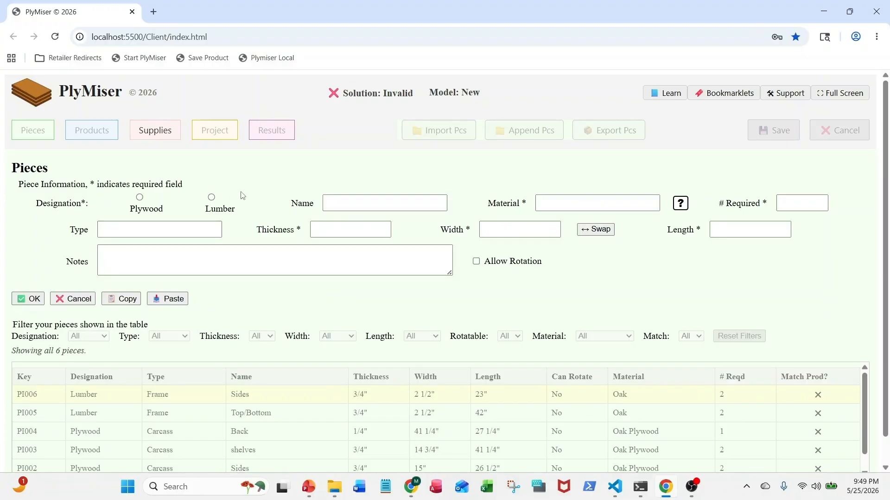
click(165, 299)
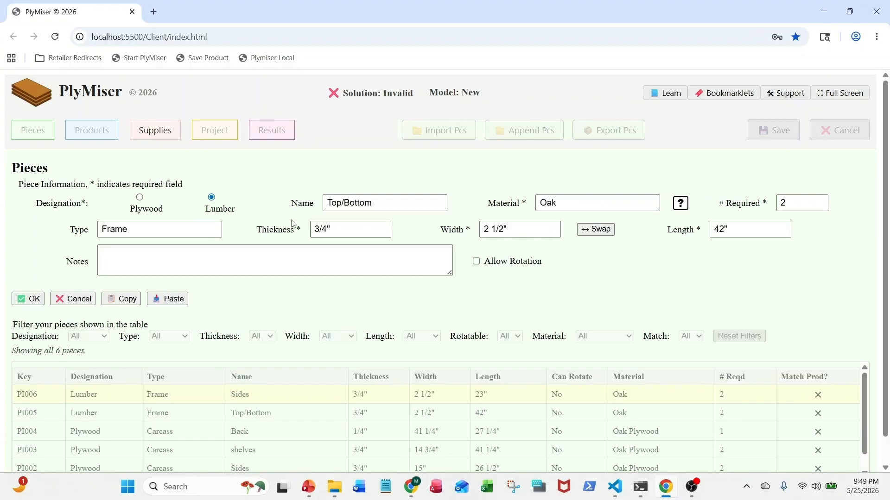
triple_click(377, 204)
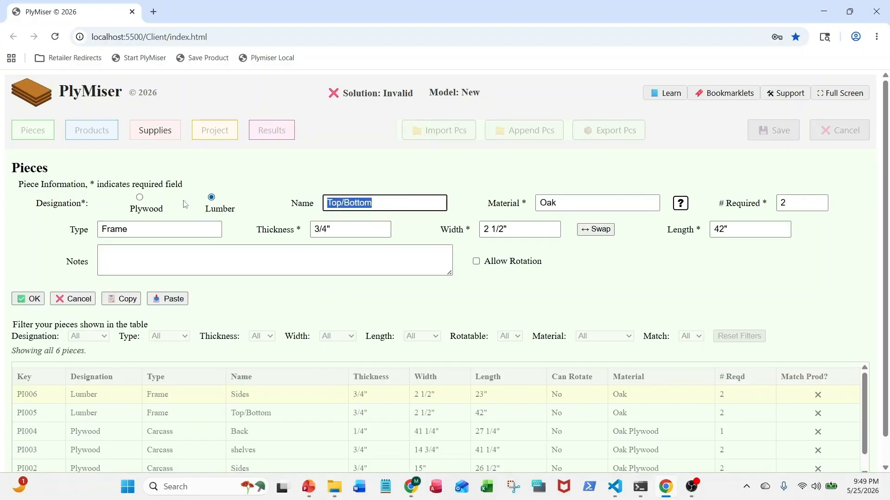
text(S)
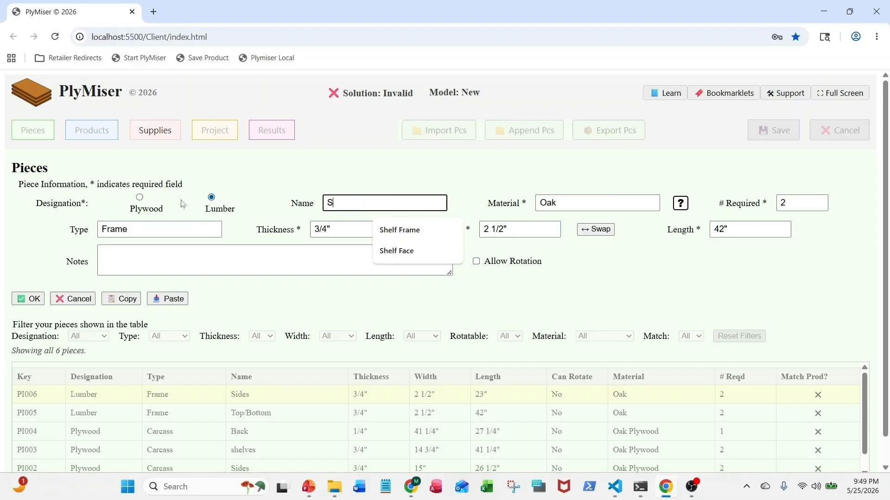
text(helf Frame)
key(Tab)
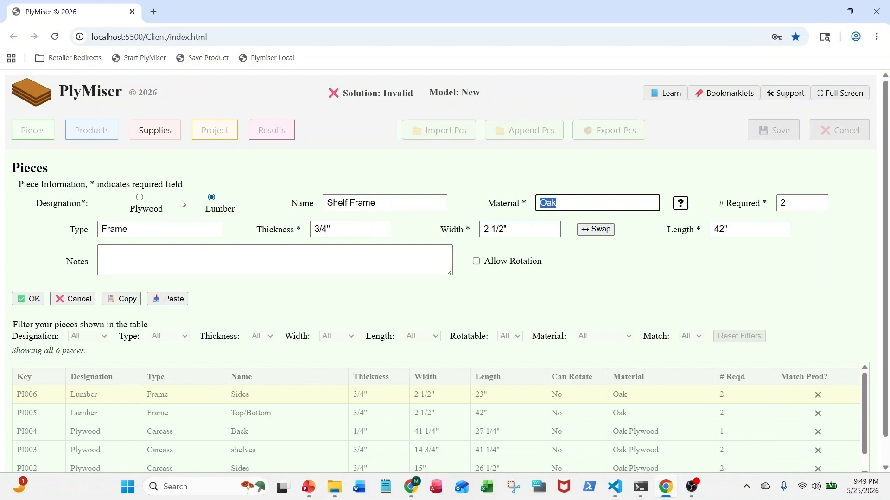
Set the Shelf Frame piece's width to 1 1/2 and length to 37, and save the piece
key(Tab)
key(Tab)
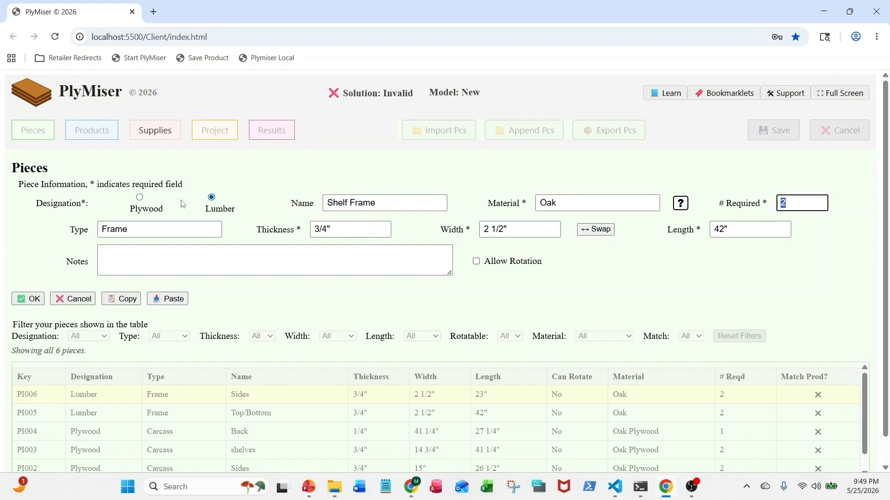
key(Tab)
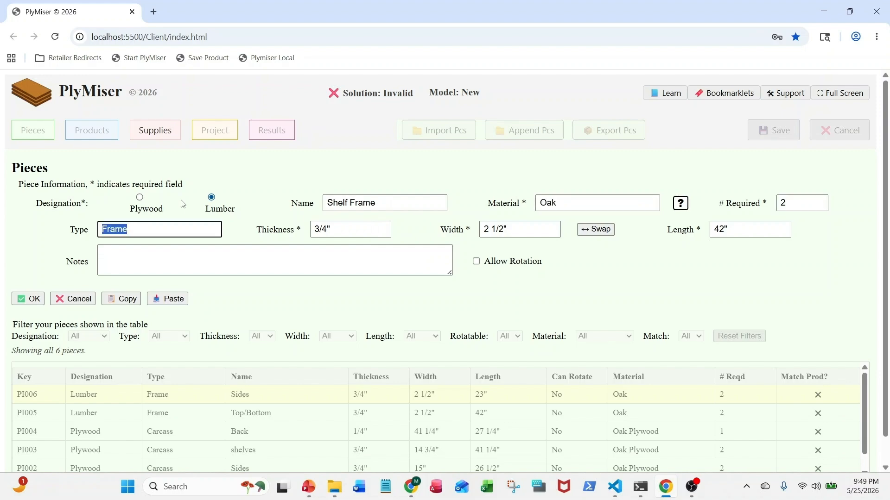
key(Tab)
key(Tab)
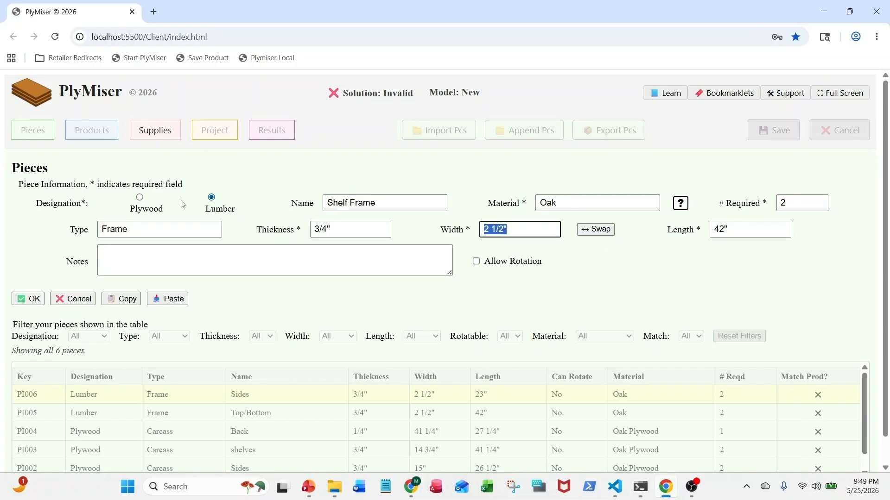
text(1 )
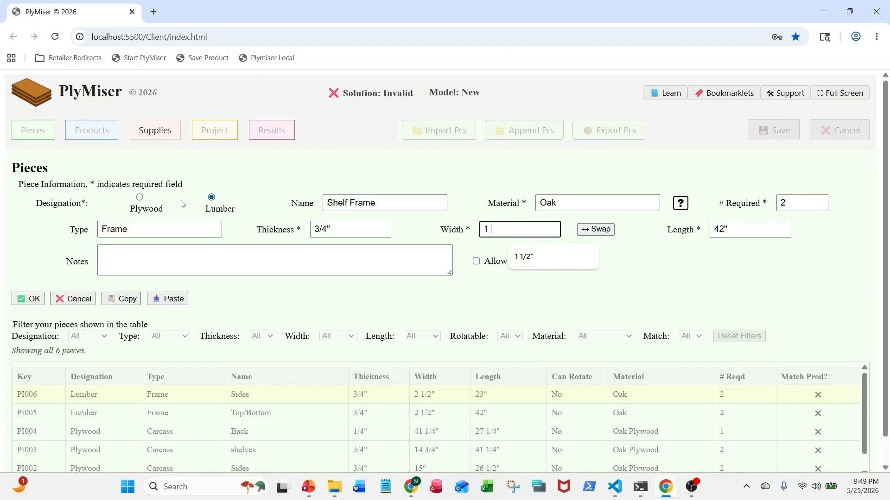
text(1/2)
key(Tab)
key(Tab)
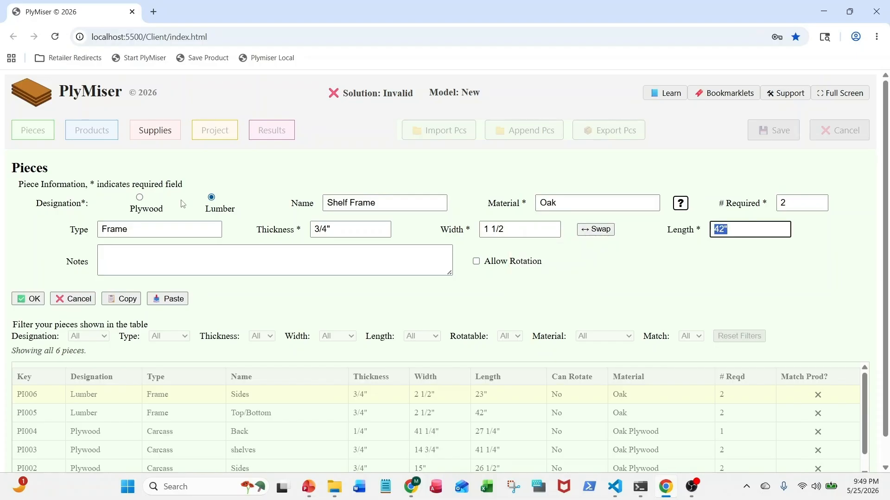
text(37)
click(33, 299)
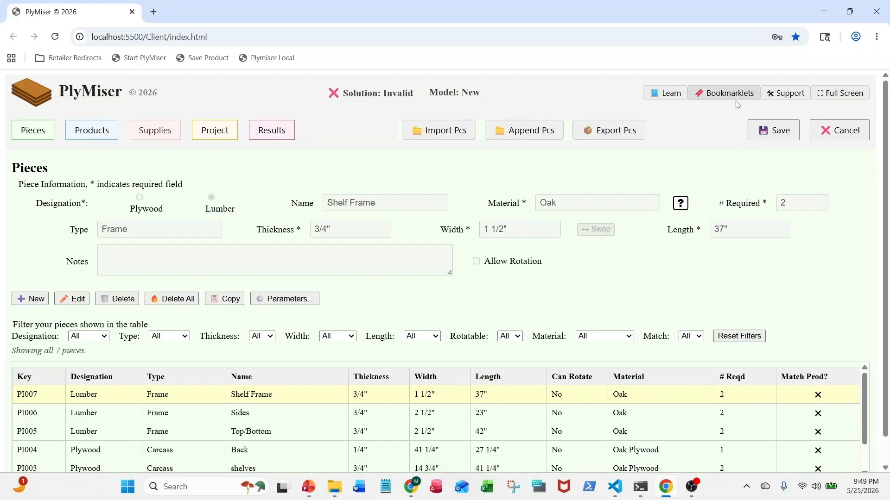
Open the learning page on the Pieces section, look through it to its end, and close it
click(674, 94)
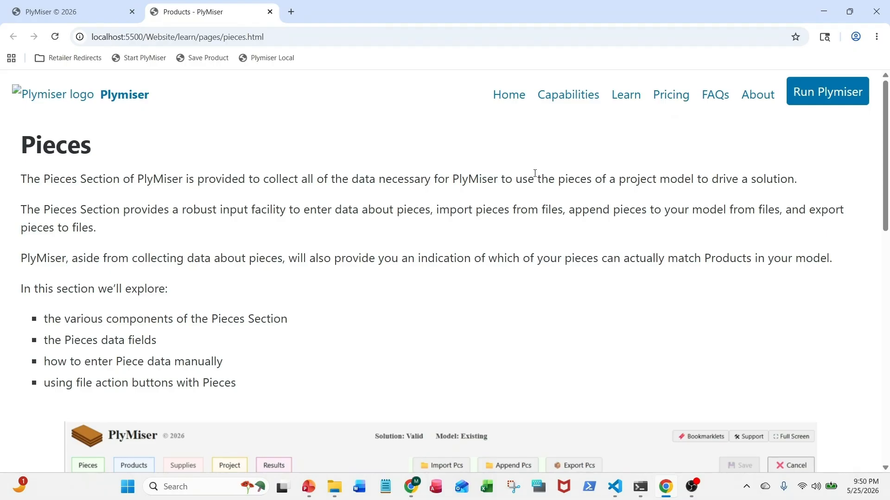
scroll(483, 221, down, 3)
scroll(485, 221, down, 8)
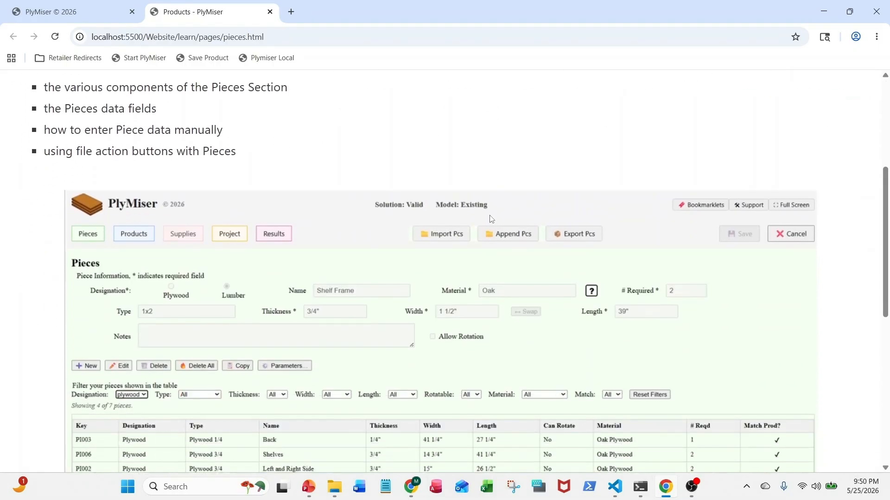
scroll(495, 215, down, 1)
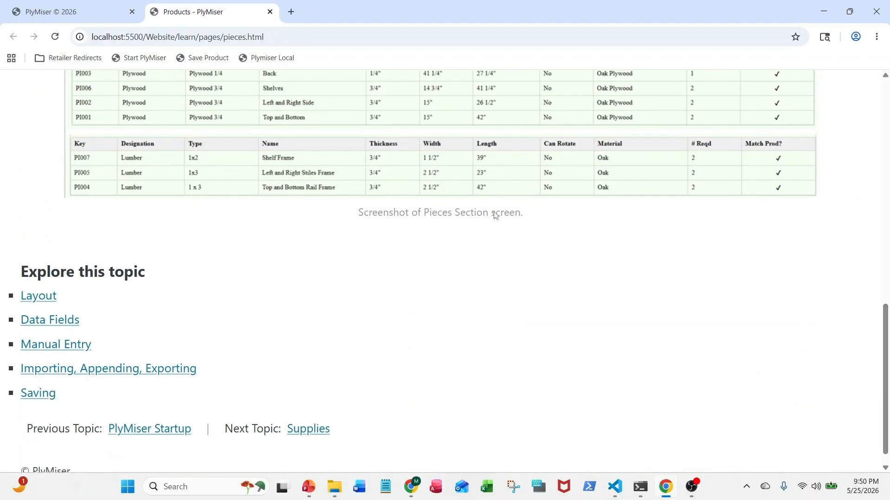
click(270, 11)
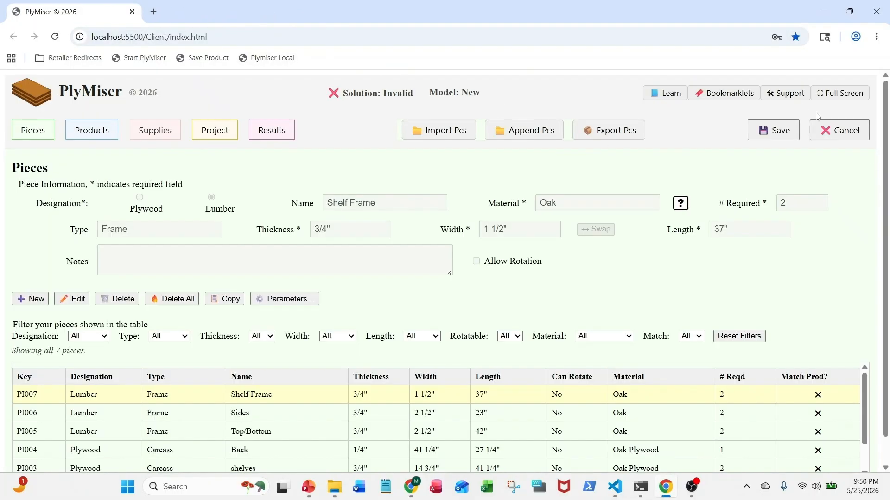
Open a support request, choose to include the current model with it, and clear the form
click(790, 95)
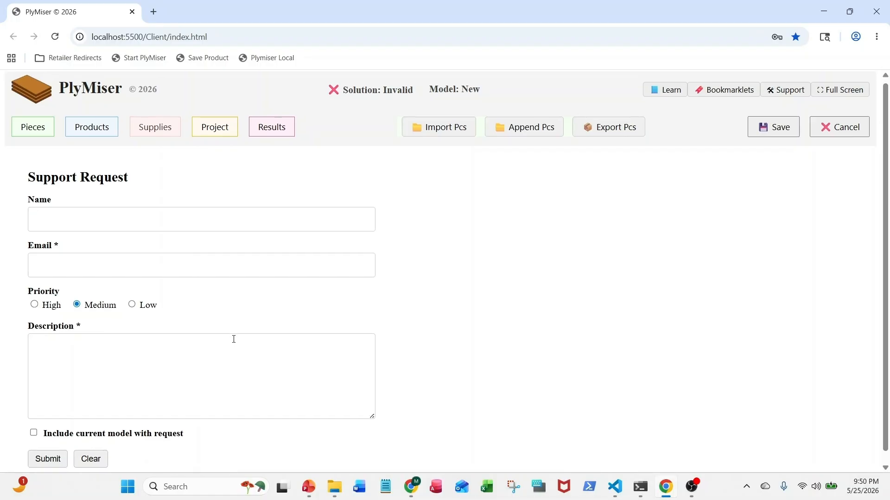
scroll(227, 341, down, 1)
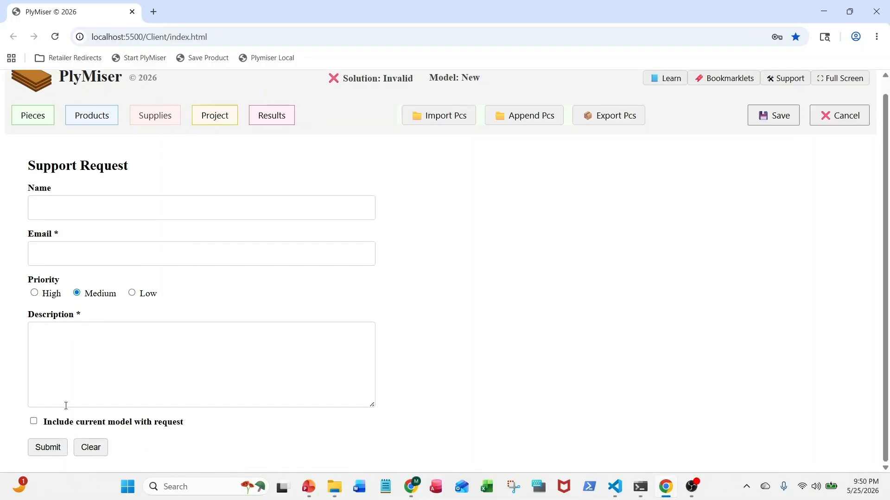
click(33, 421)
scroll(426, 218, up, 1)
scroll(426, 236, down, 1)
click(94, 447)
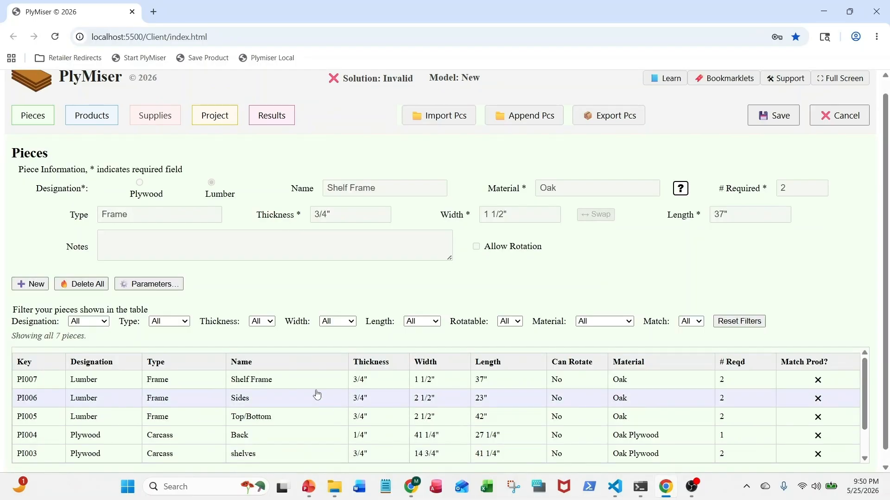